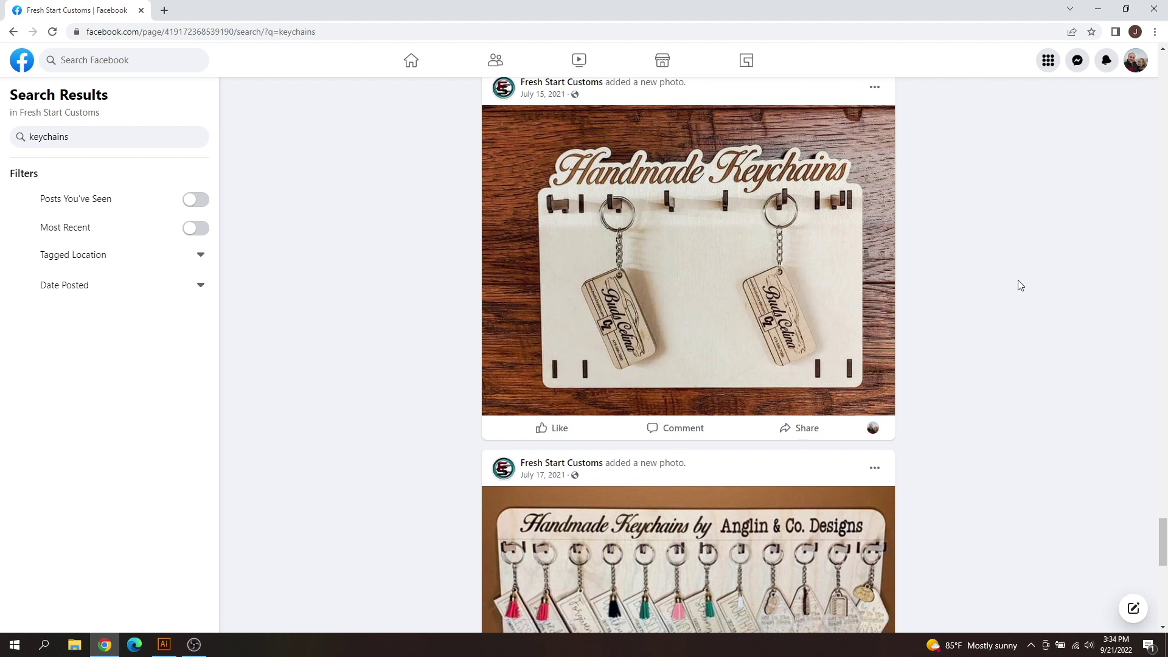
Scroll up and down through the Facebook keychain photo search results.
scroll(929, 308, "down", 2)
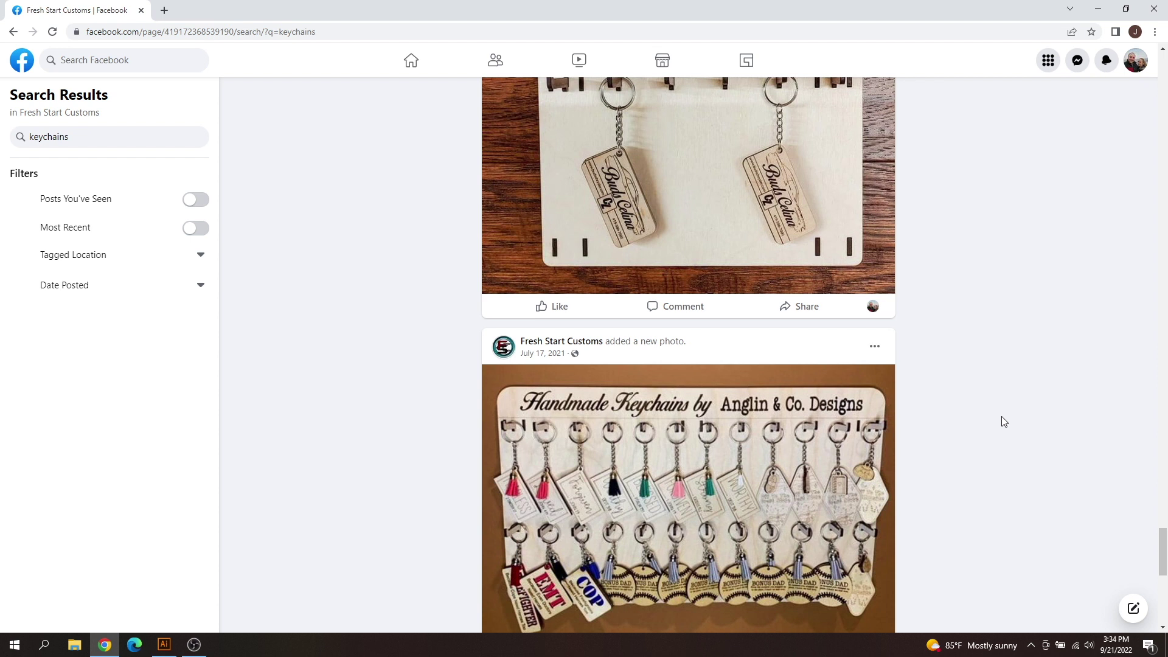
scroll(1005, 422, "up", 1)
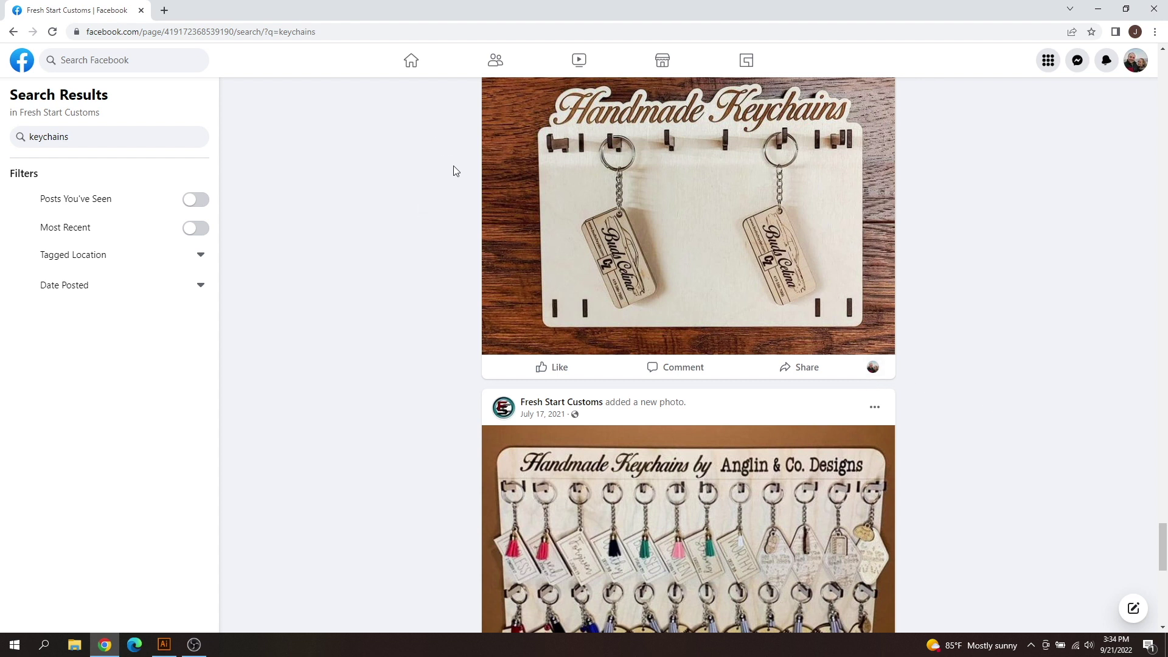
scroll(454, 195, "up", 2)
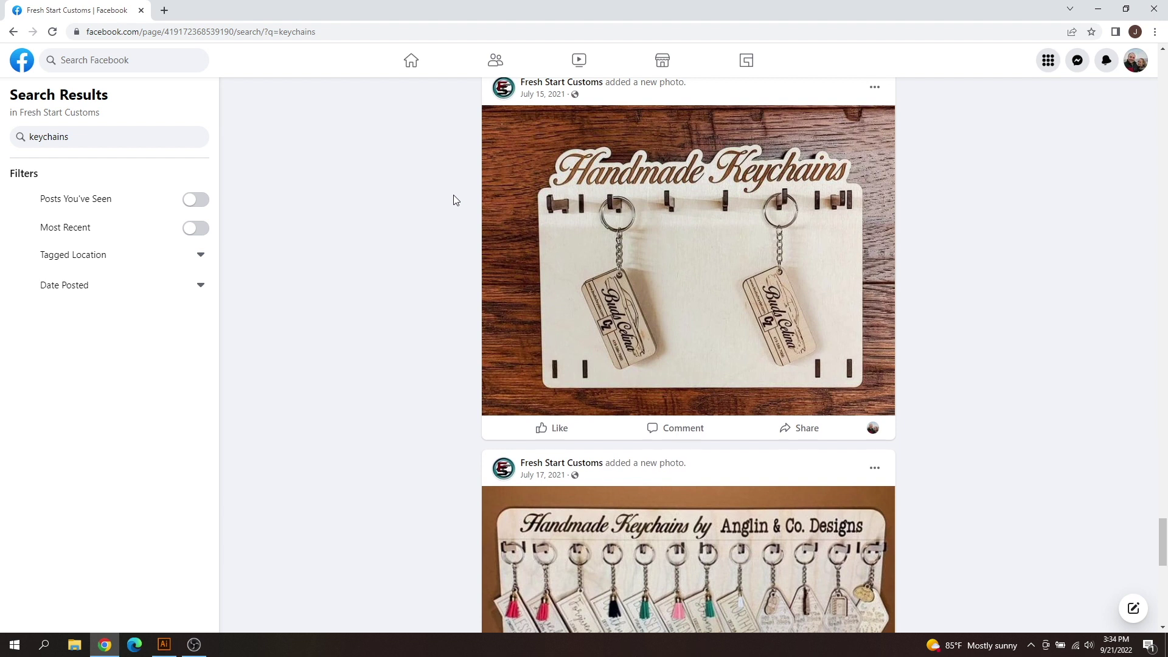
scroll(454, 200, "down", 1)
Back in Illustrator, draw a rectangle near the artboard's top-left.
left_click(165, 645)
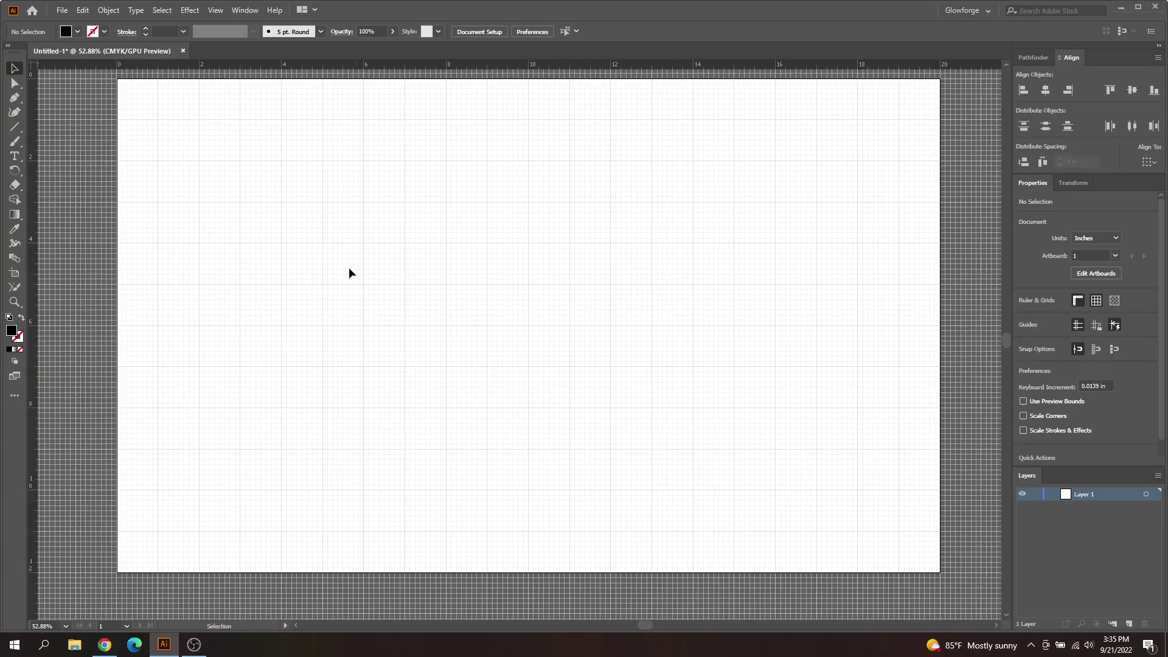
left_click(19, 129)
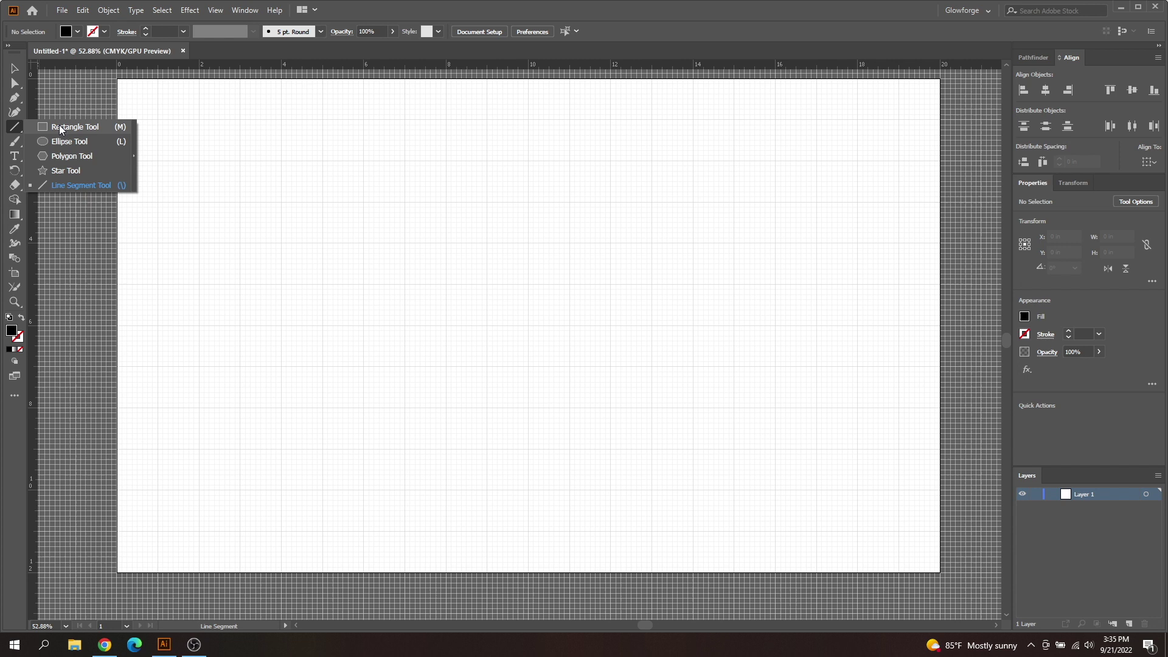
left_click(61, 128)
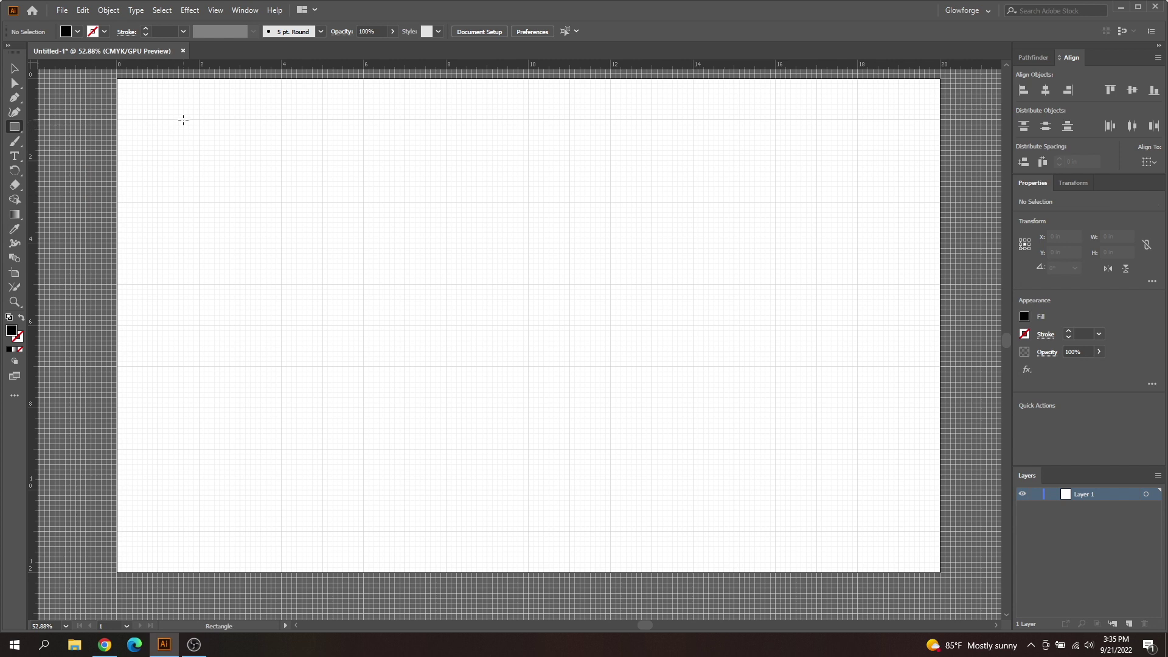
left_click_drag(183, 120, 312, 172)
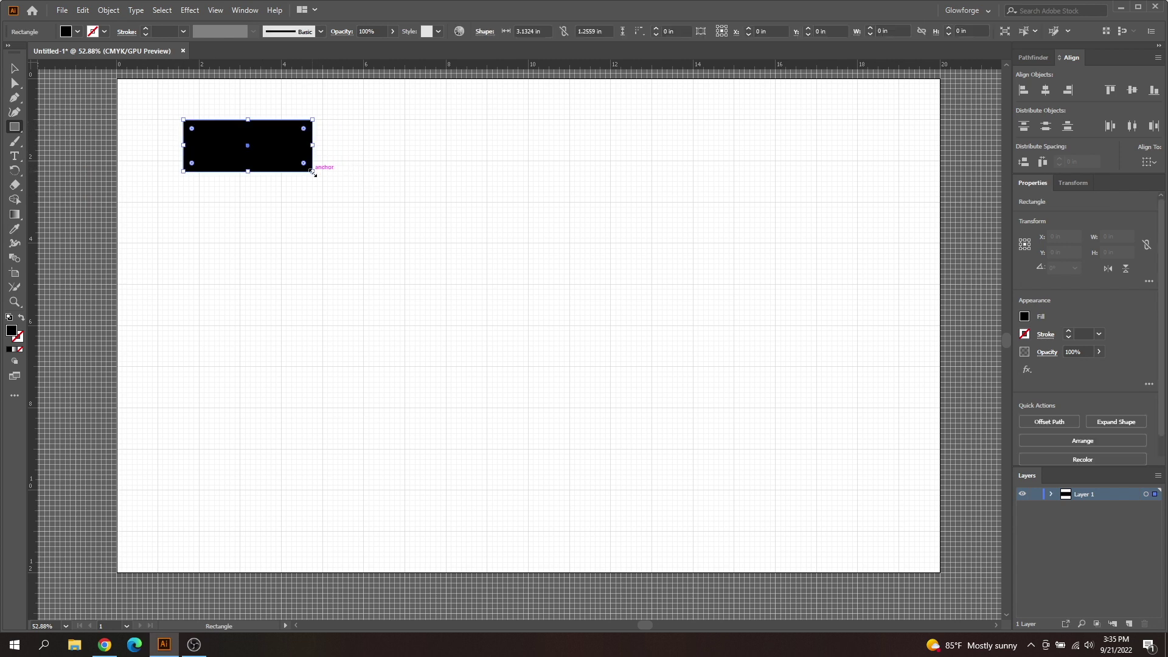
Give the rectangle a red stroke and no fill.
left_click(104, 36)
left_click(93, 62)
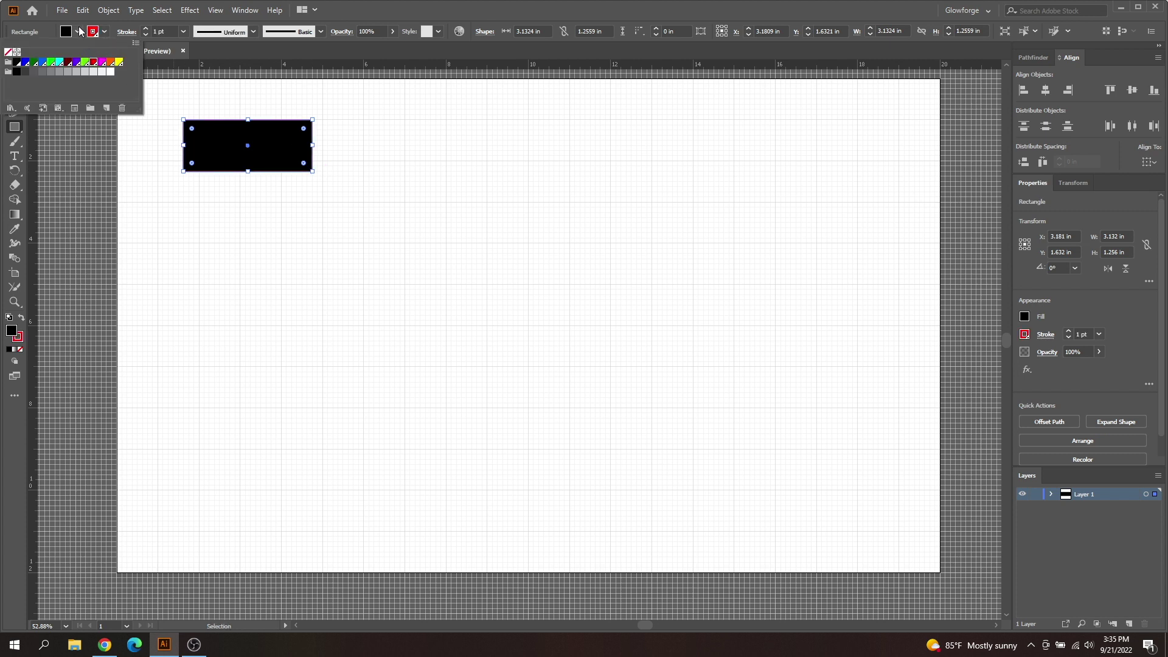
left_click(79, 32)
left_click(78, 32)
left_click(8, 52)
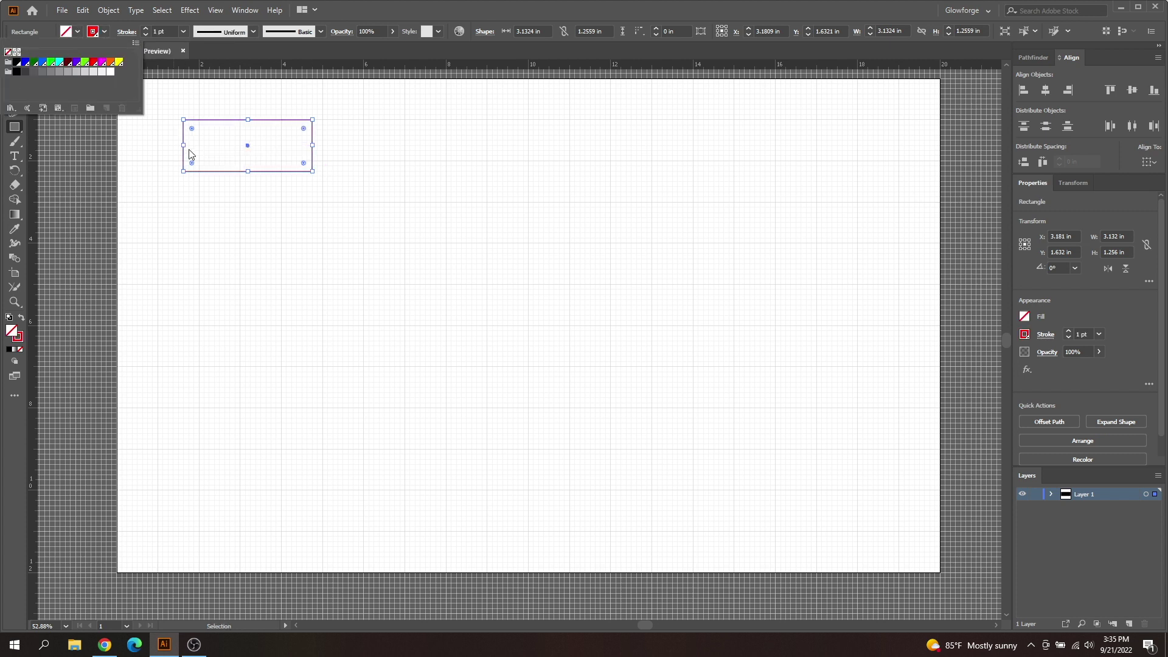
left_click(307, 137)
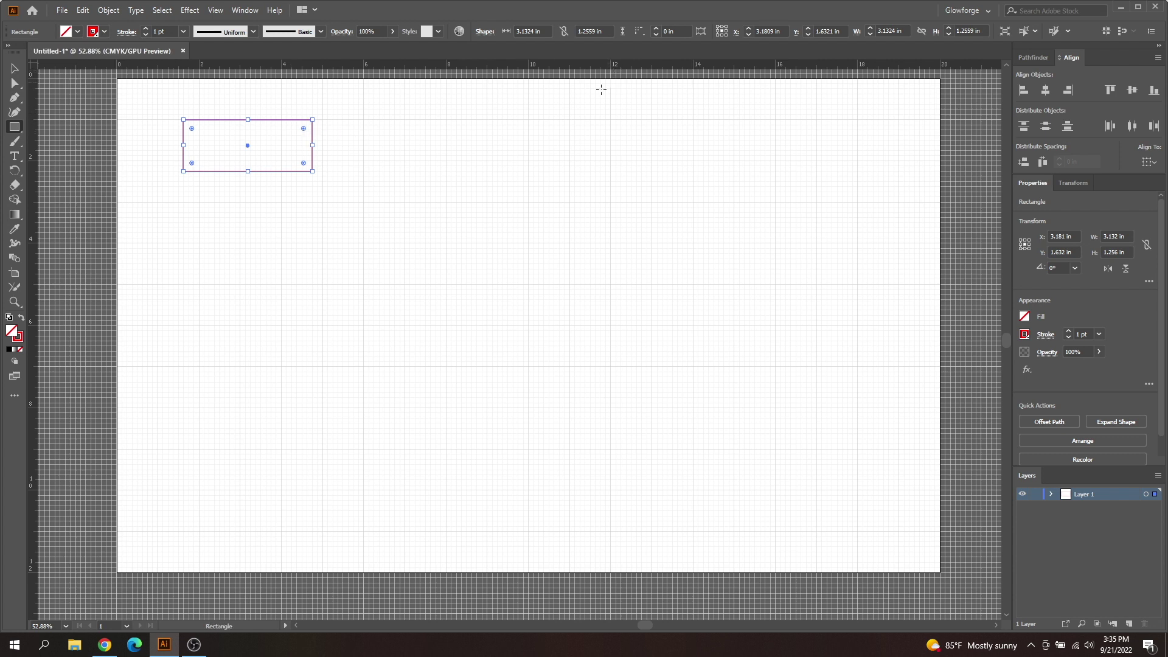
Size the rectangle to 3 in wide by 1.25 in high, then deselect it.
left_click(871, 34)
left_click(871, 34)
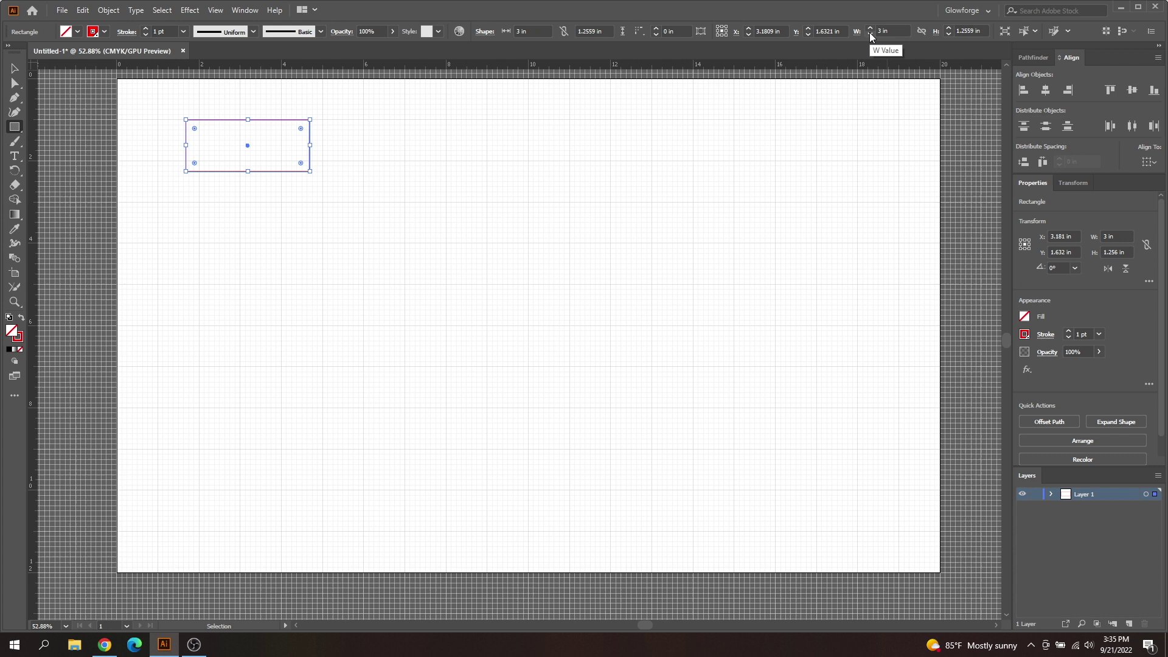
left_click(949, 34)
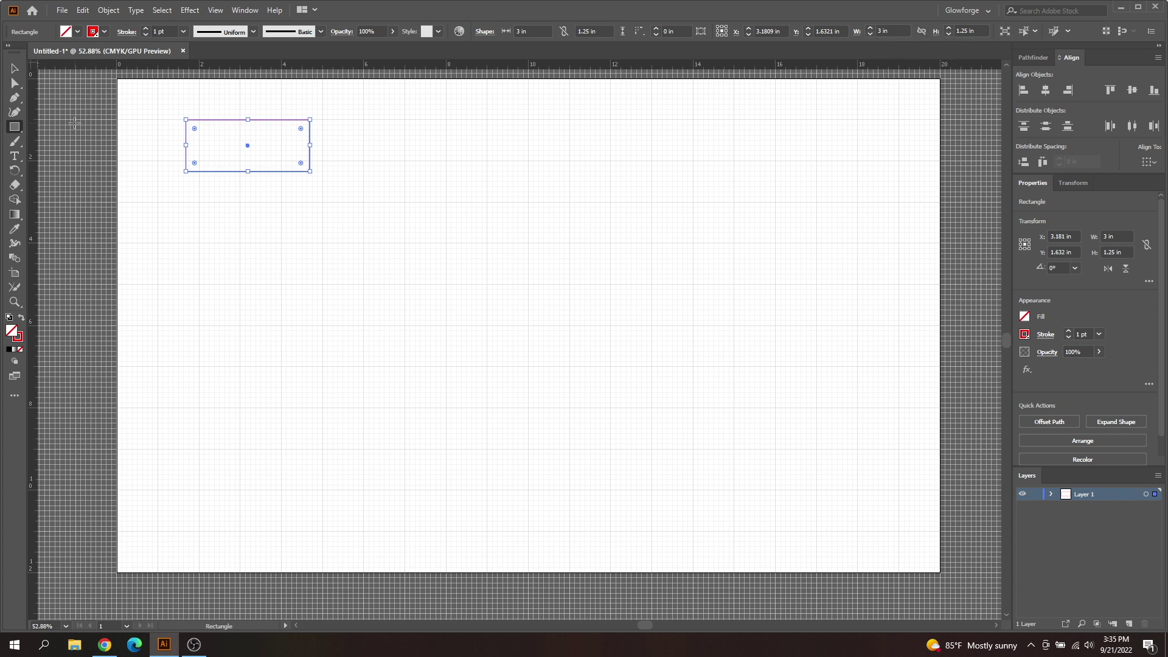
key("v")
left_click(329, 160)
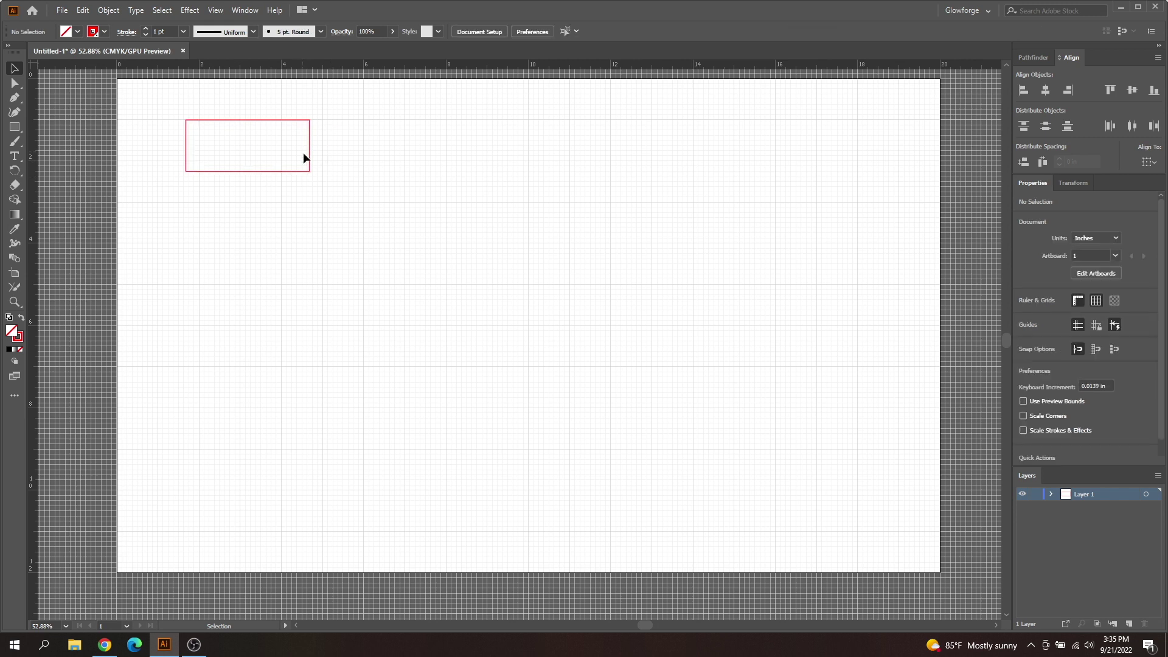
Move the rectangle further right and round its corners with the live corner widget.
left_click_drag(287, 121, 390, 125)
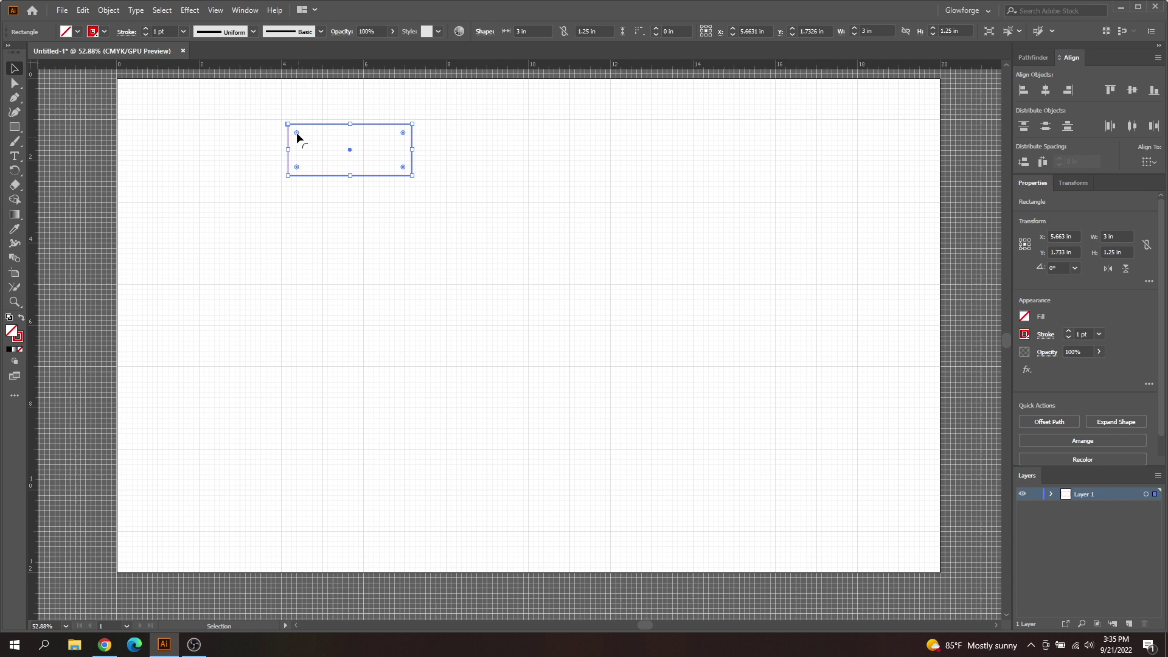
left_click_drag(298, 135, 299, 136)
left_click_drag(298, 132, 298, 133)
left_click(409, 166)
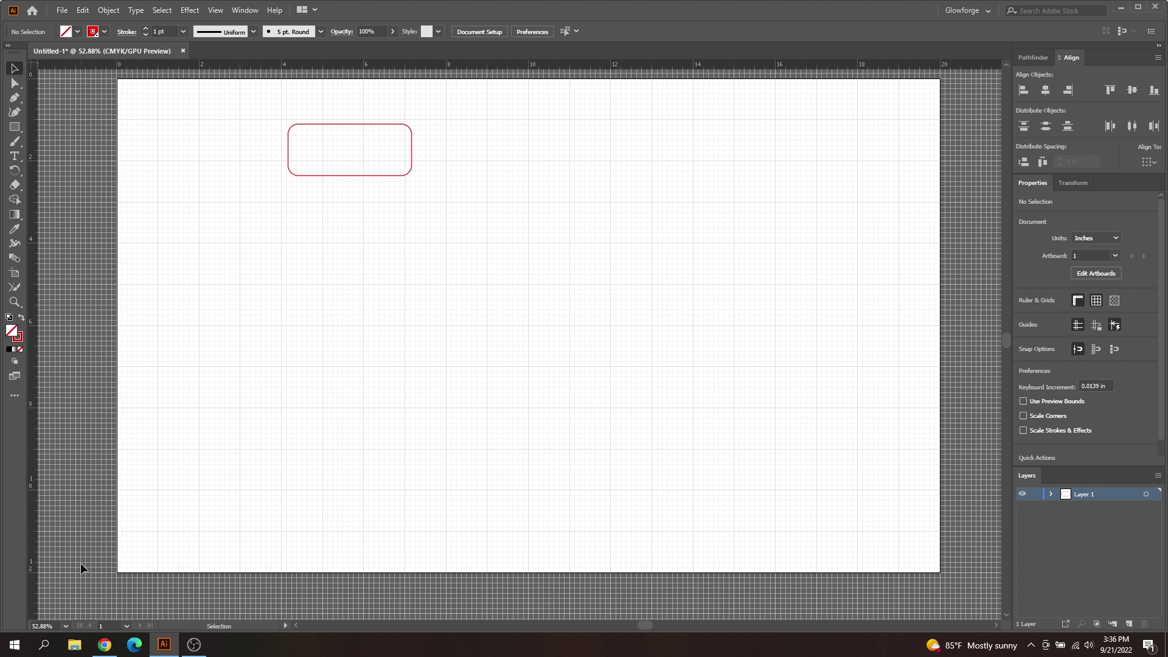
Check the keychain reference photos, then return to Illustrator.
left_click(105, 644)
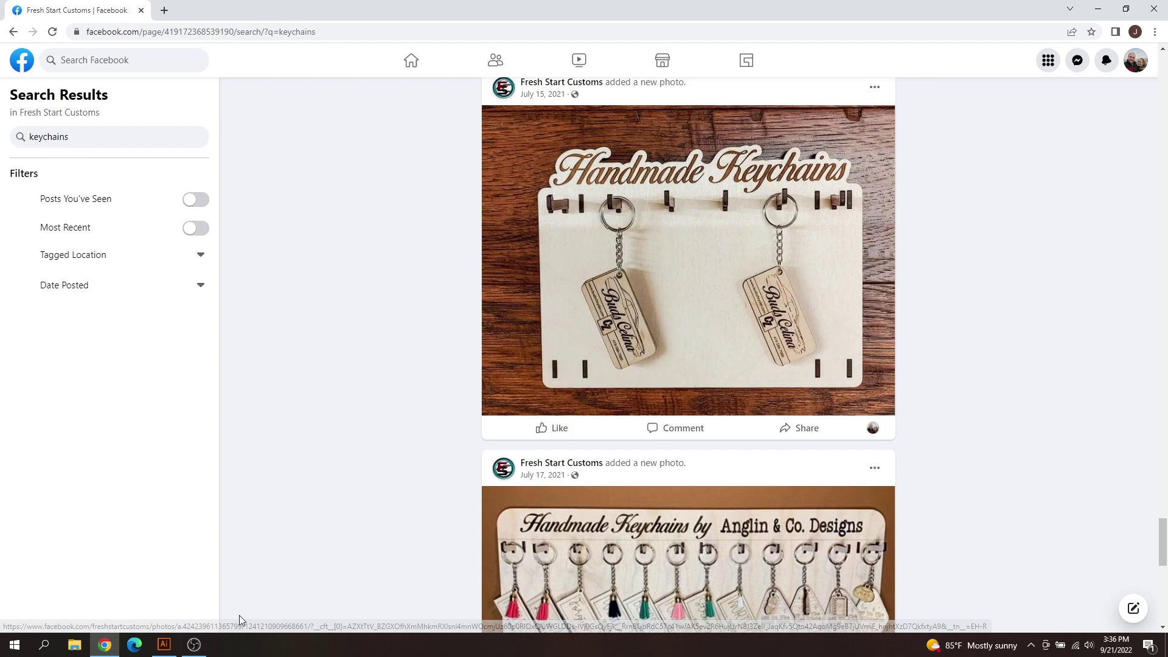
left_click(164, 645)
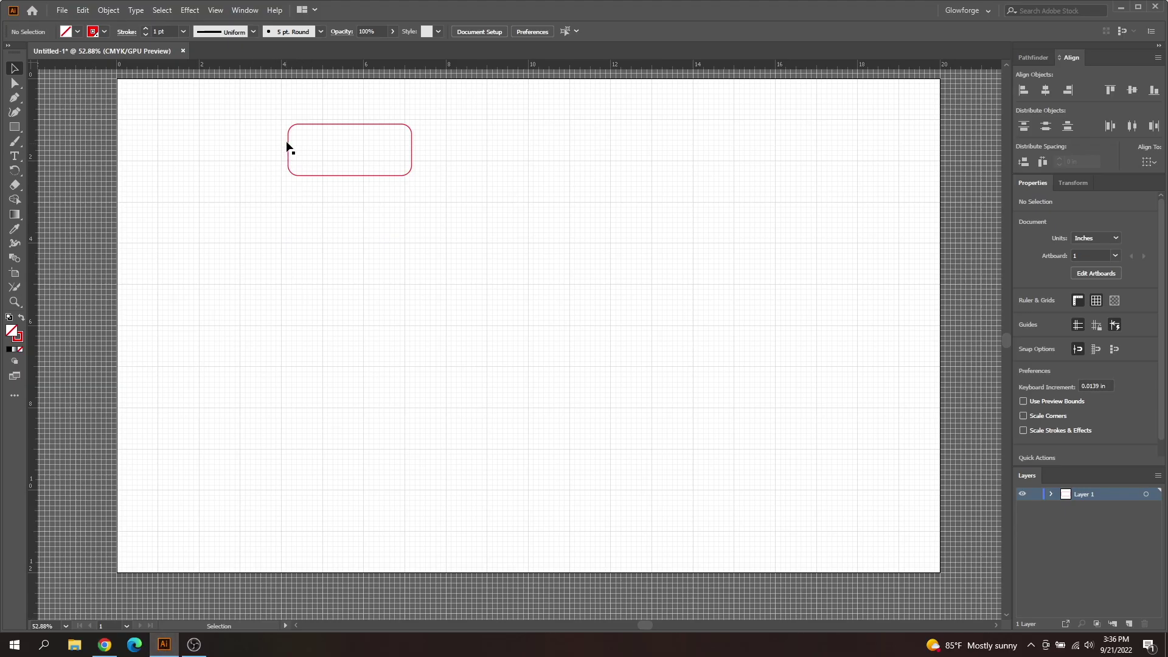
left_click(15, 127)
Create an exact 0.2 in by 0.2 in circle inside the tag's left end for the keyring hole.
left_click(16, 127)
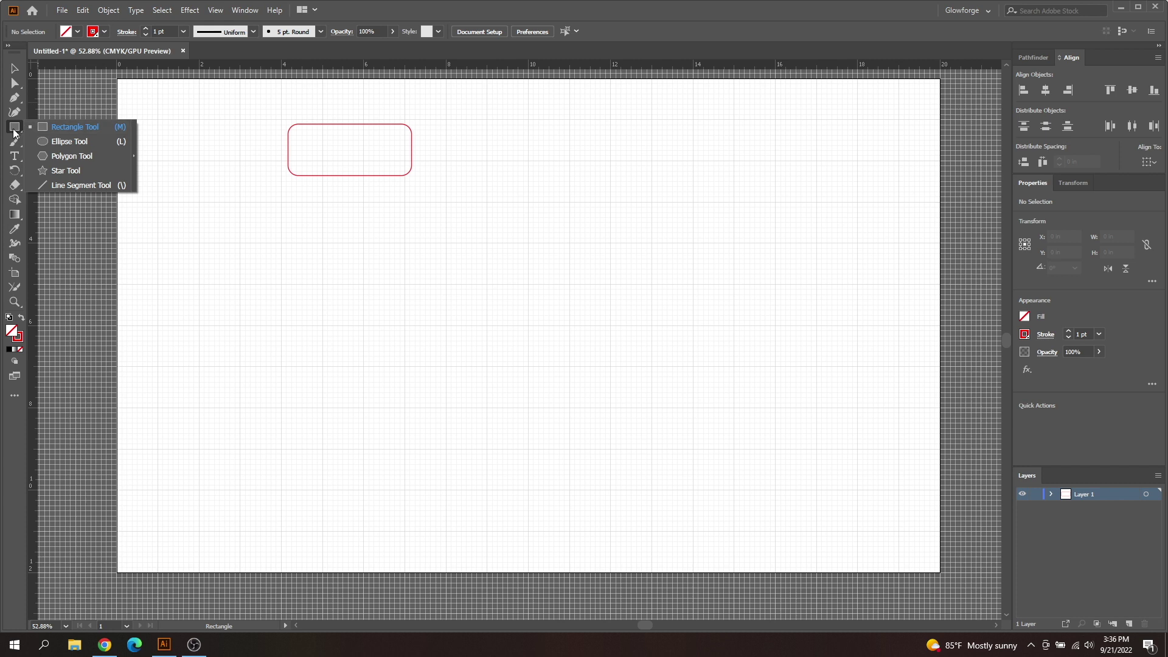
left_click(62, 144)
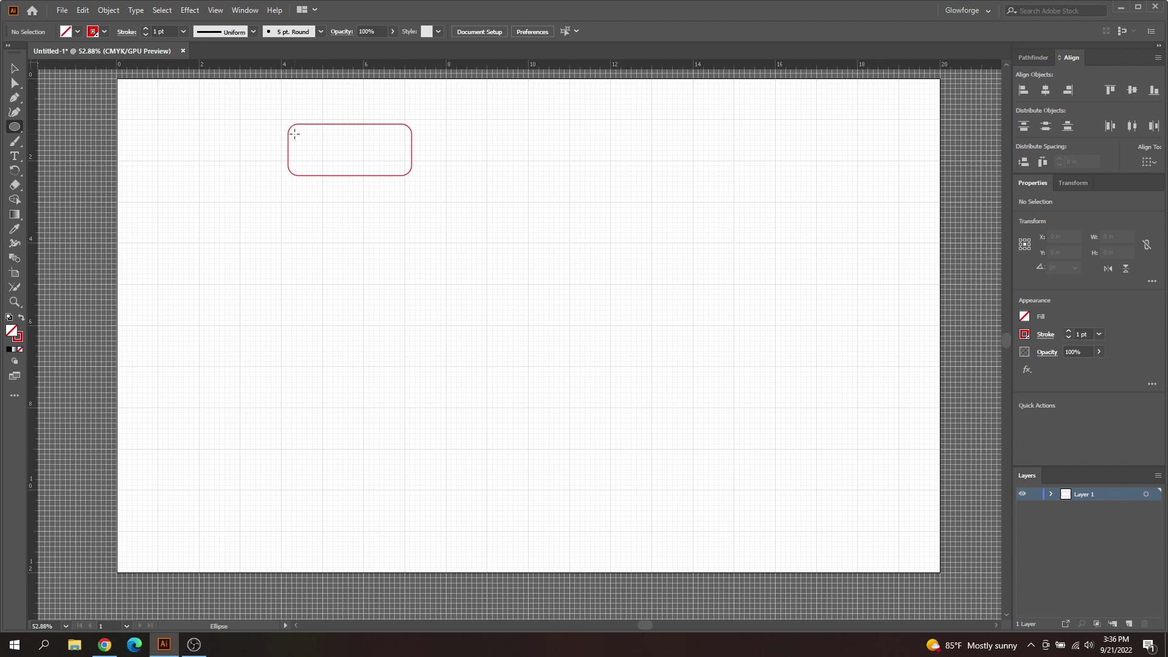
left_click_drag(294, 134, 307, 152)
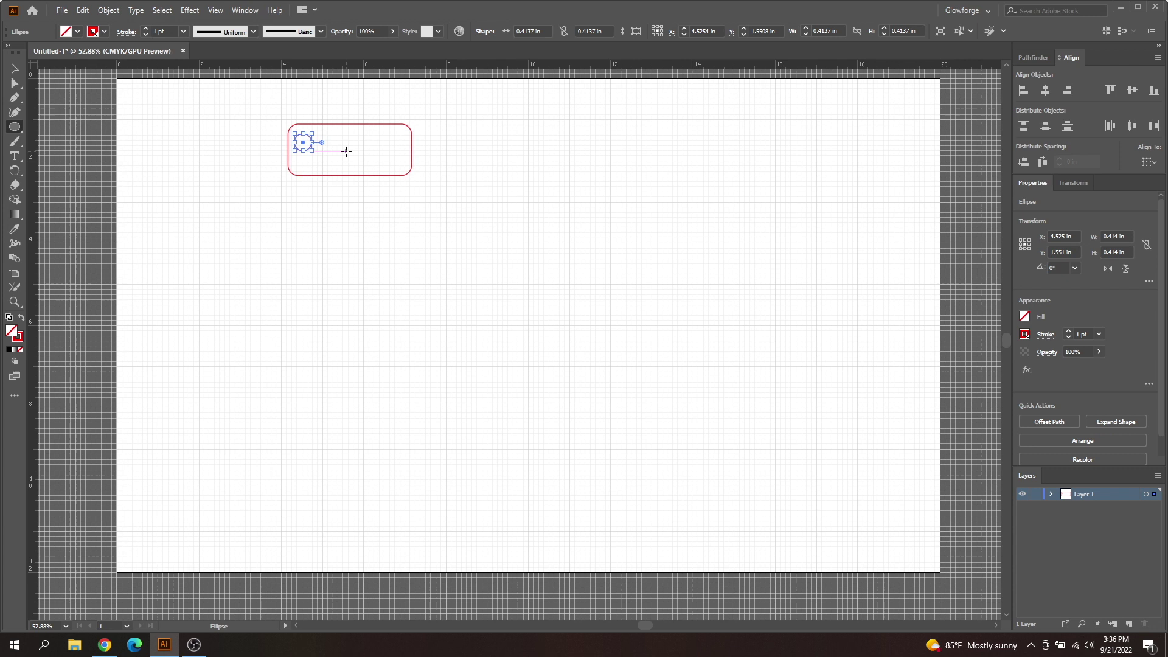
key("ctrl+z")
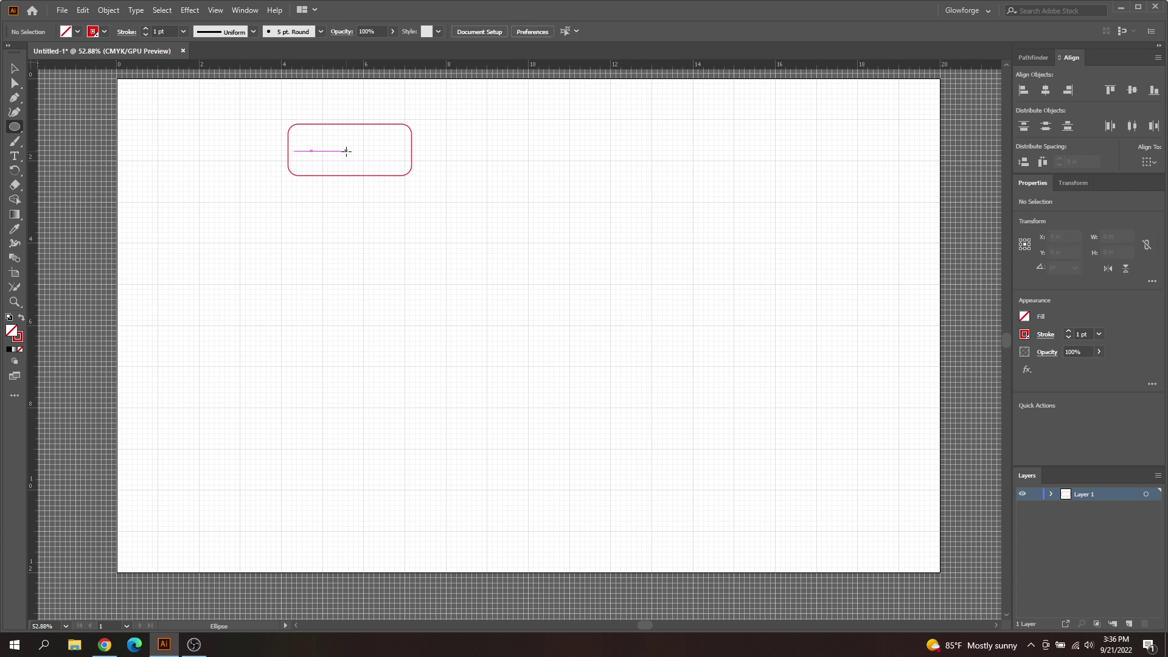
left_click(302, 137)
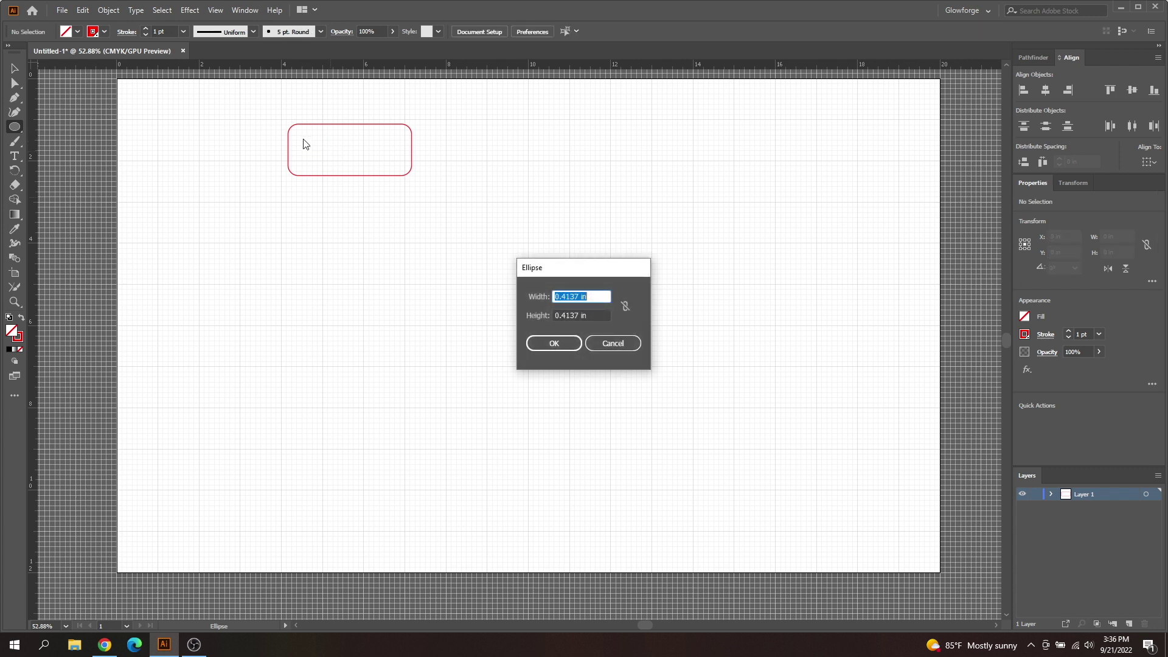
type("0.2")
key("Tab")
type("0.")
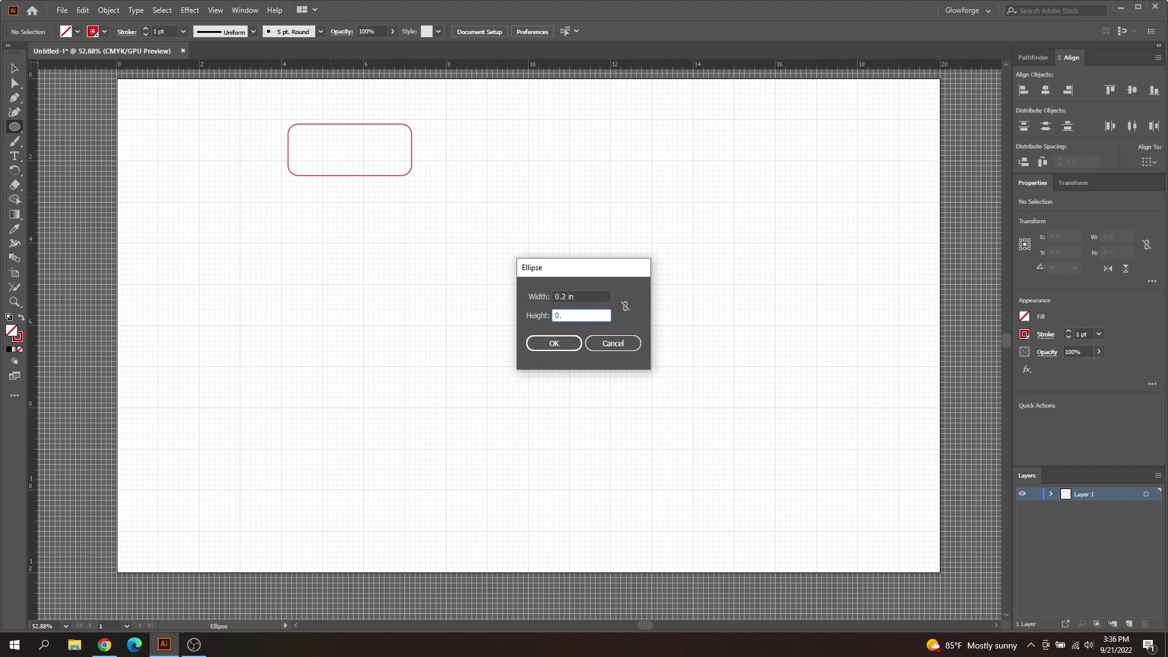
key("Return")
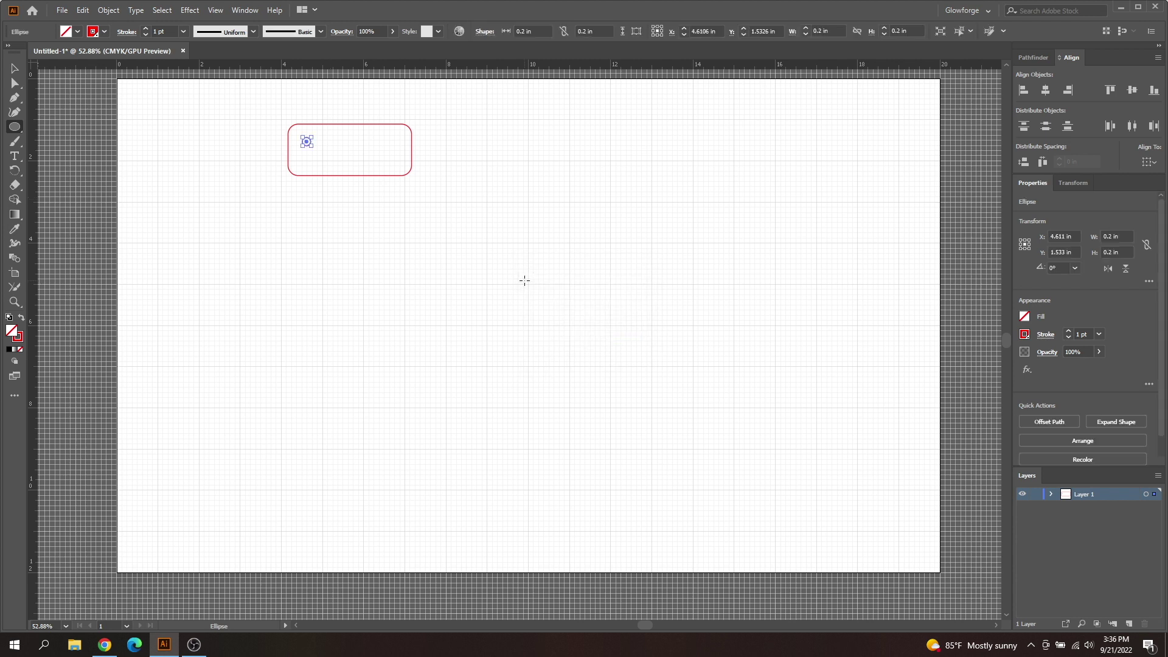
left_click(15, 68)
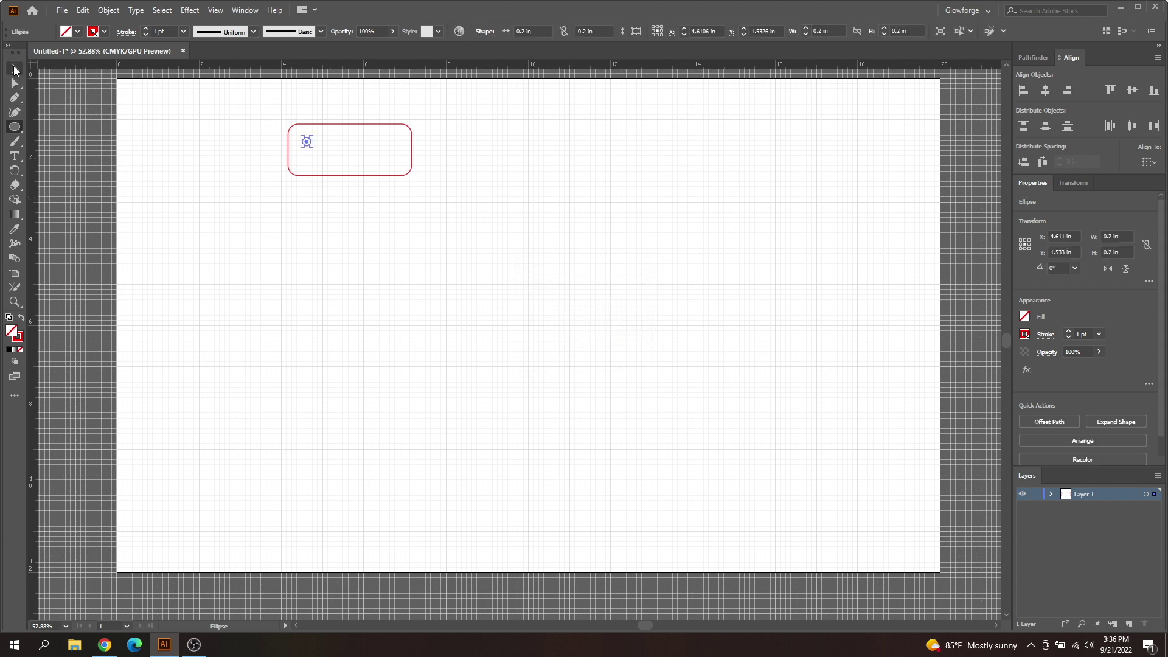
left_click(307, 197)
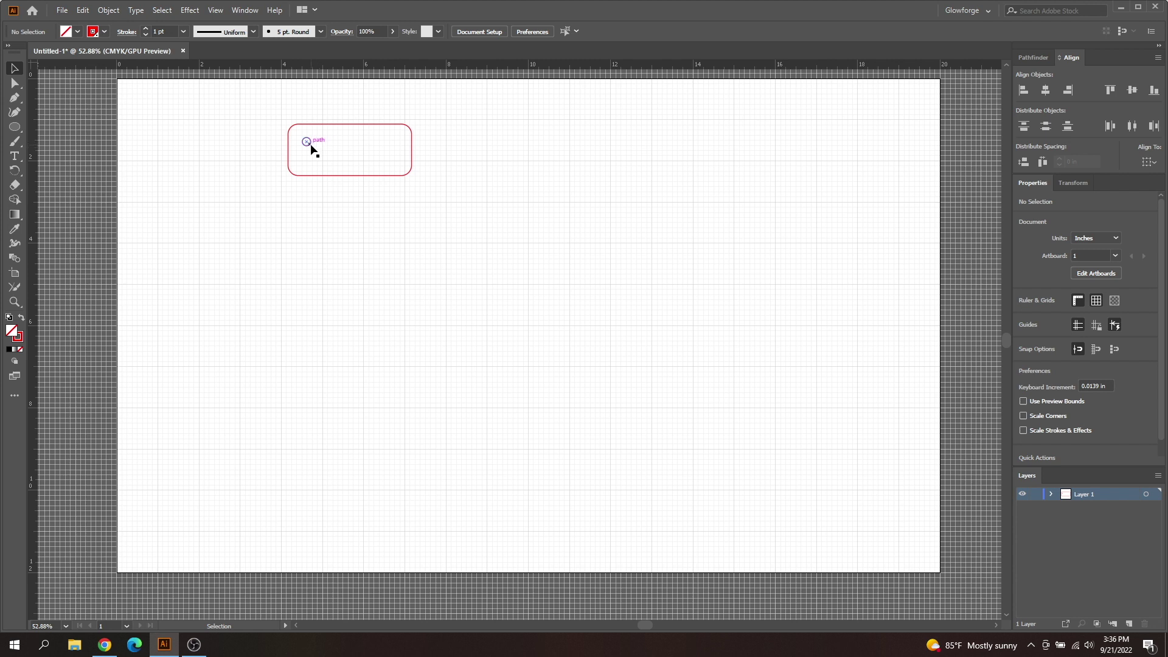
Fine-tune the hole circle into the tag's upper-left corner with drags and arrow-key nudges.
left_click_drag(311, 146, 301, 138)
key("Up")
key("Up")
key("Up")
key("Up")
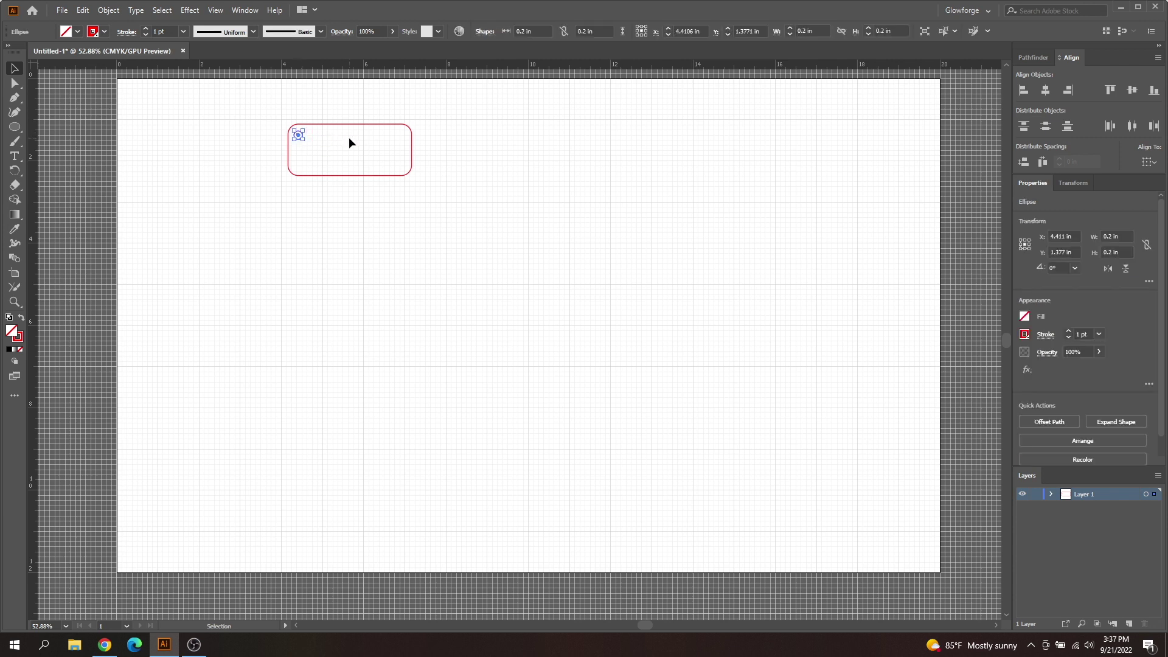
left_click(349, 139)
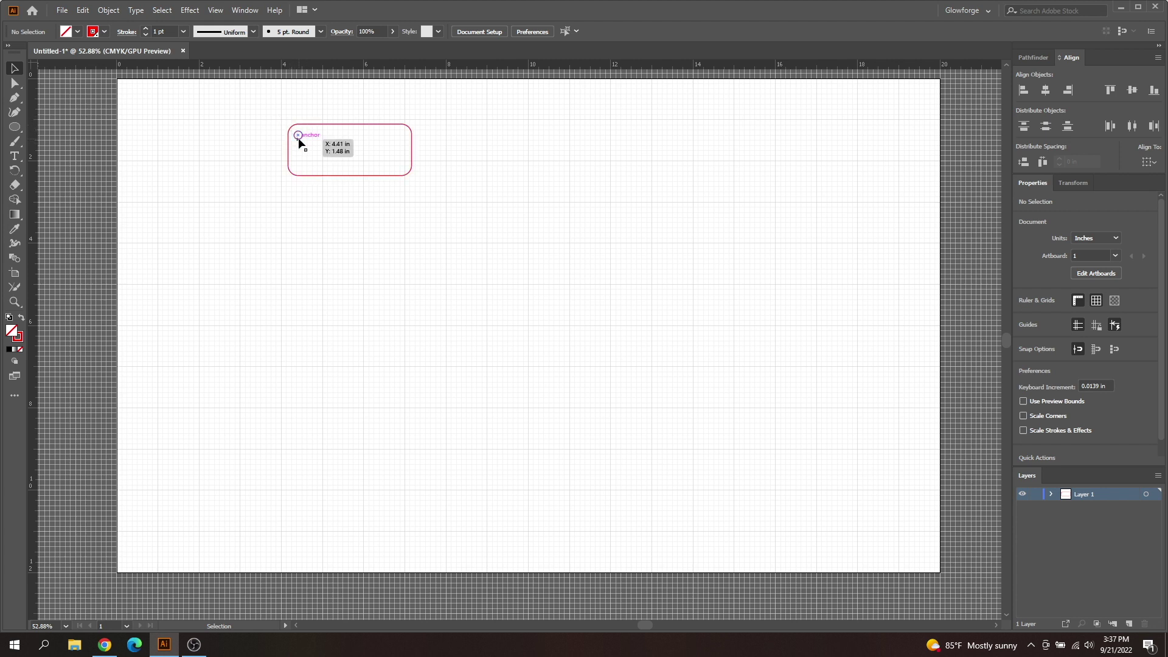
left_click(298, 142)
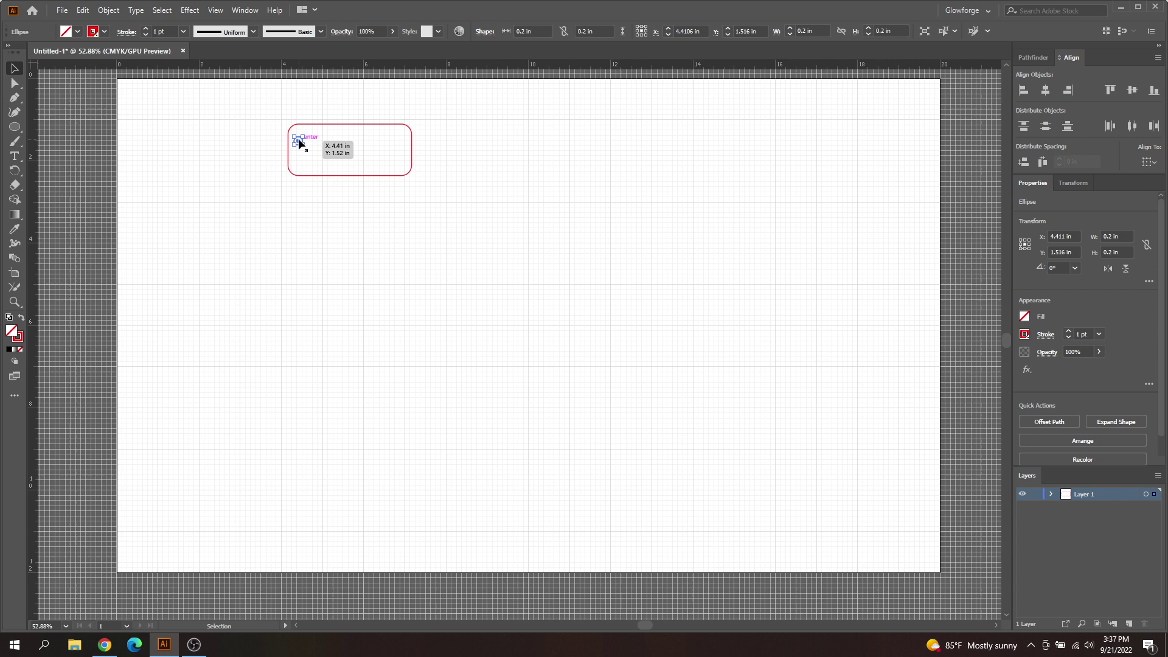
left_click_drag(299, 142, 301, 143)
left_click(274, 108)
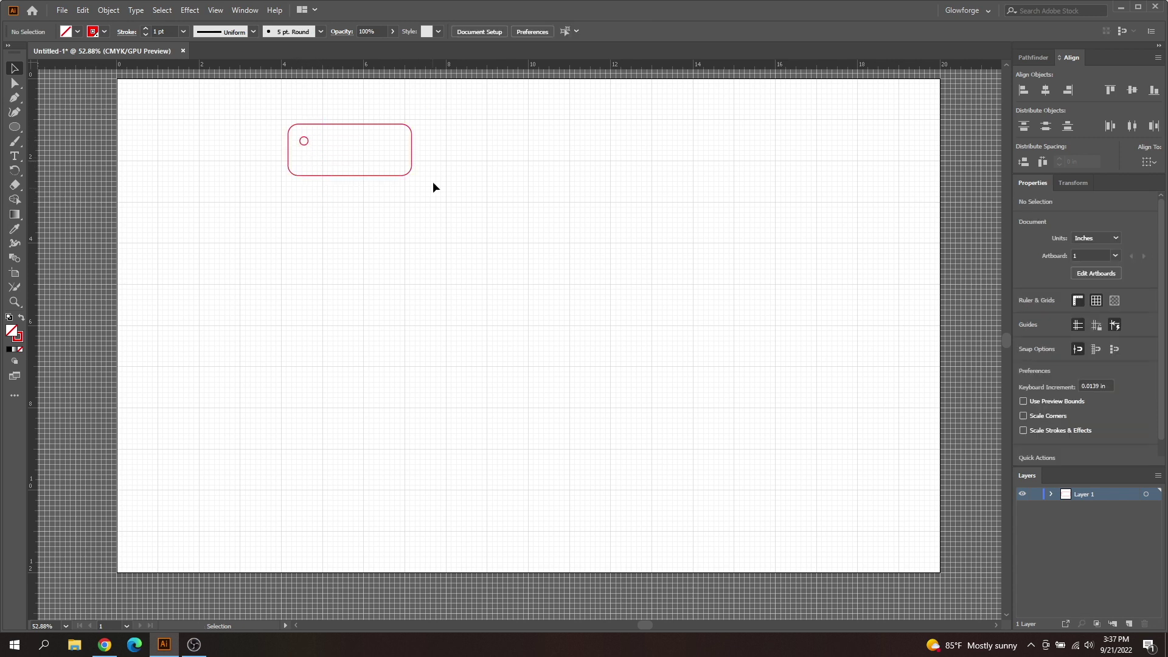
left_click(300, 144)
left_click_drag(303, 146, 303, 145)
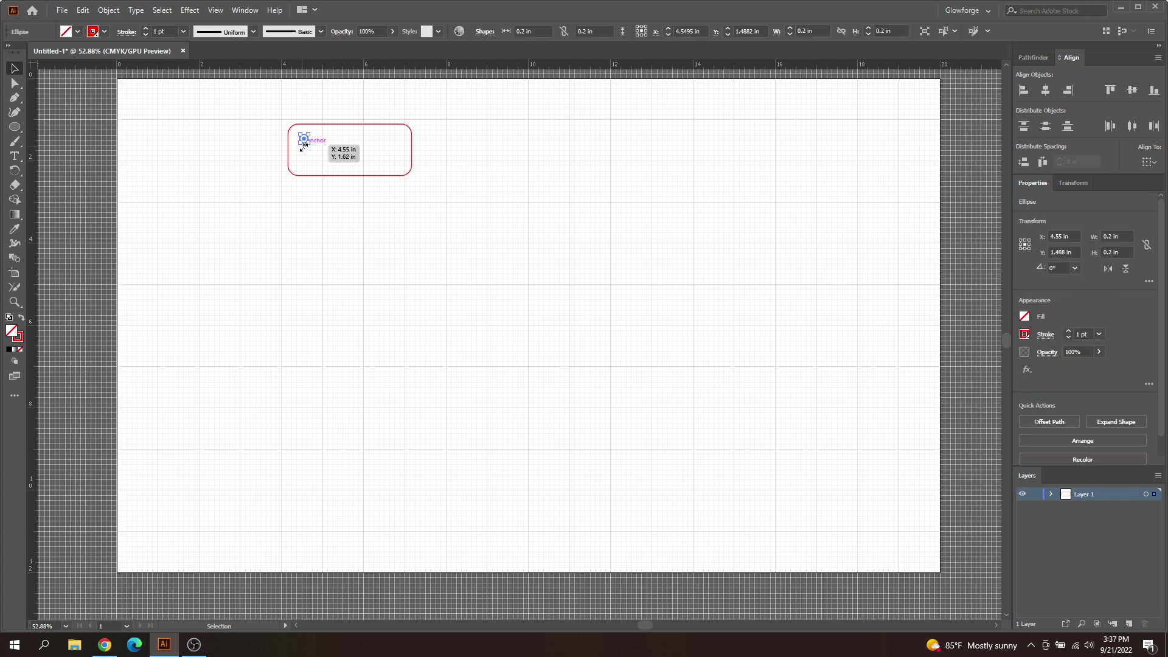
key("Left")
key("Left")
key("Left")
key("Left")
key("Left")
key("Left")
key("Up")
left_click(335, 159)
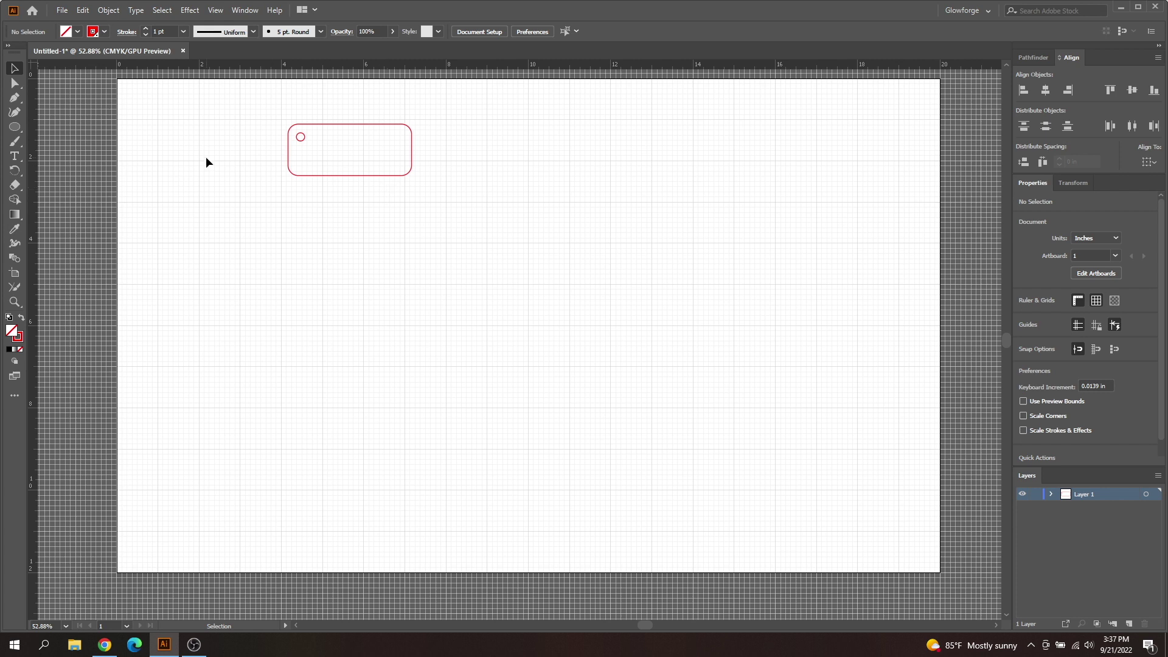
Add the text 'Hello' in 40 pt Myriad Pro inside the tag and shift it slightly down.
left_click(18, 157)
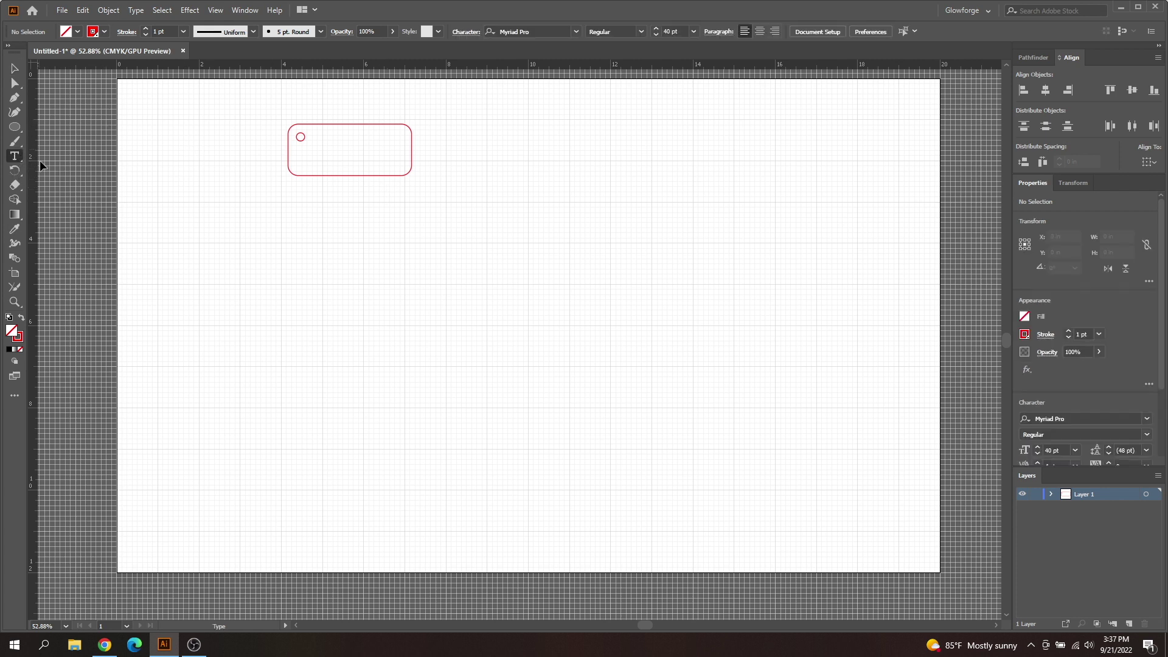
left_click(328, 150)
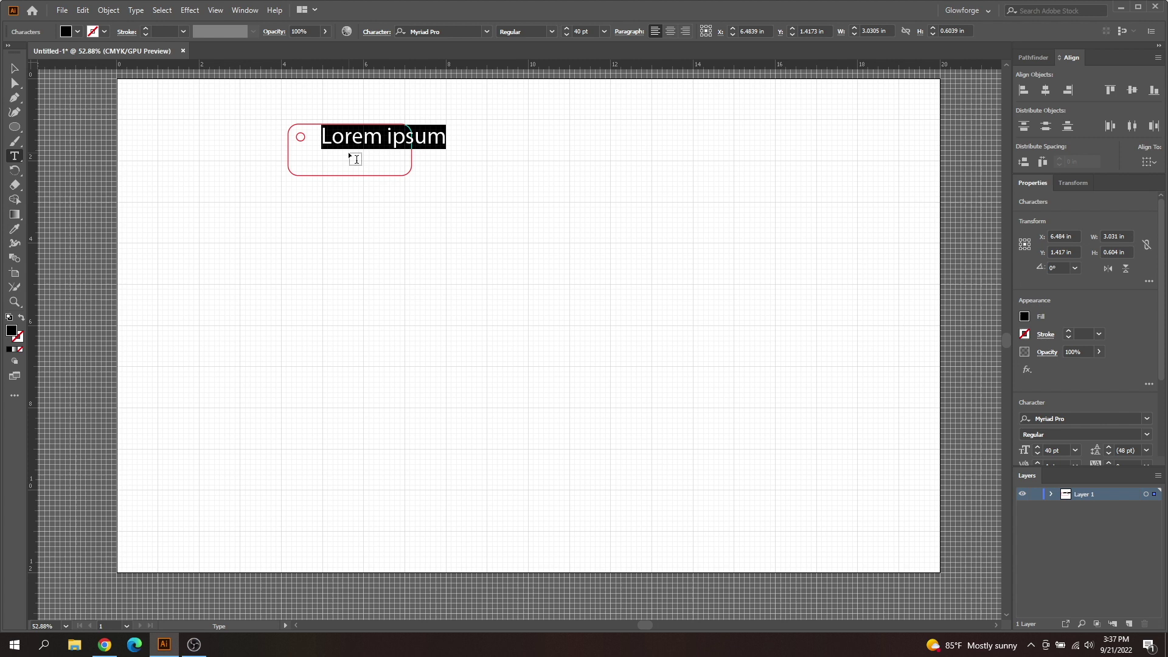
type("He")
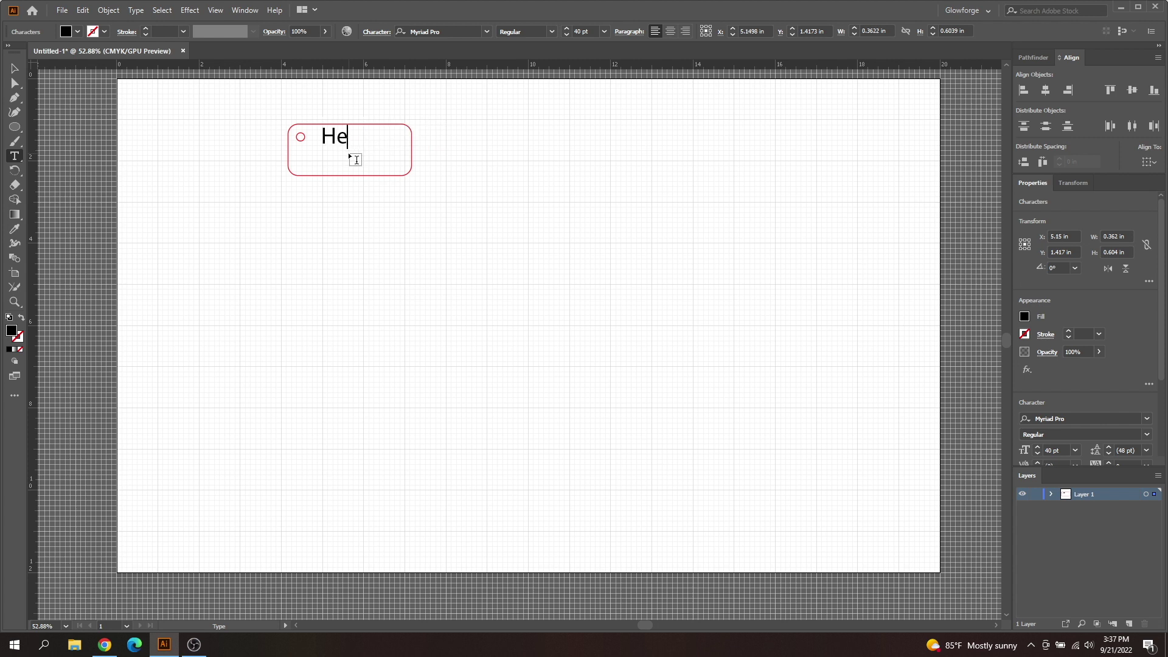
type("llo")
key("Escape")
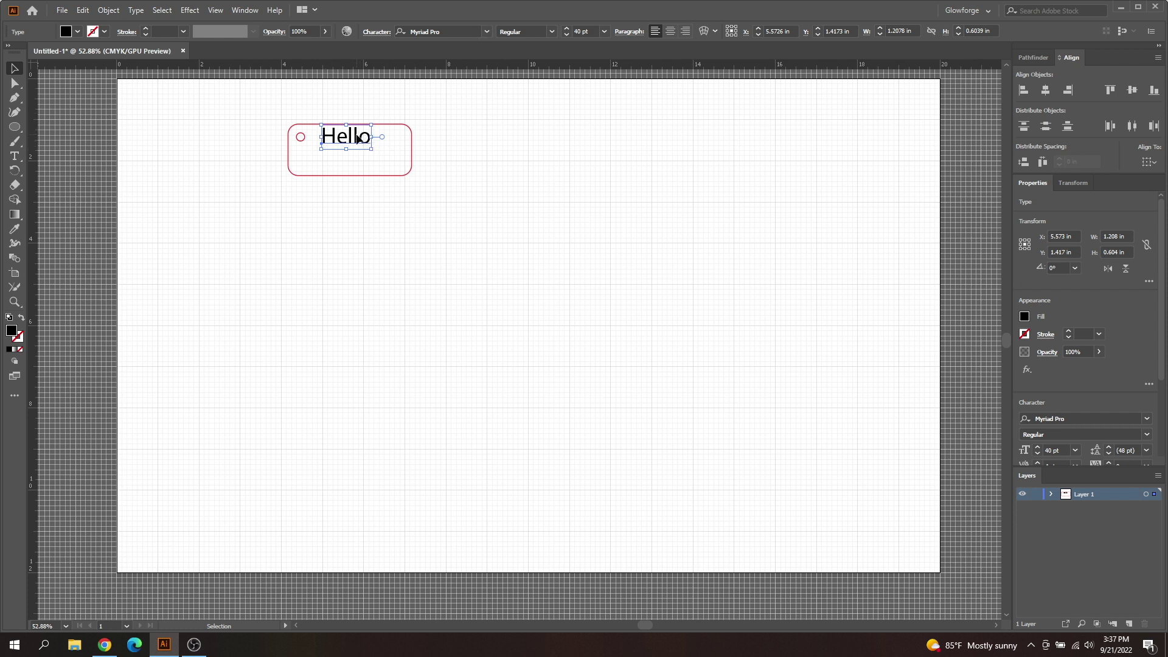
left_click_drag(357, 134, 362, 163)
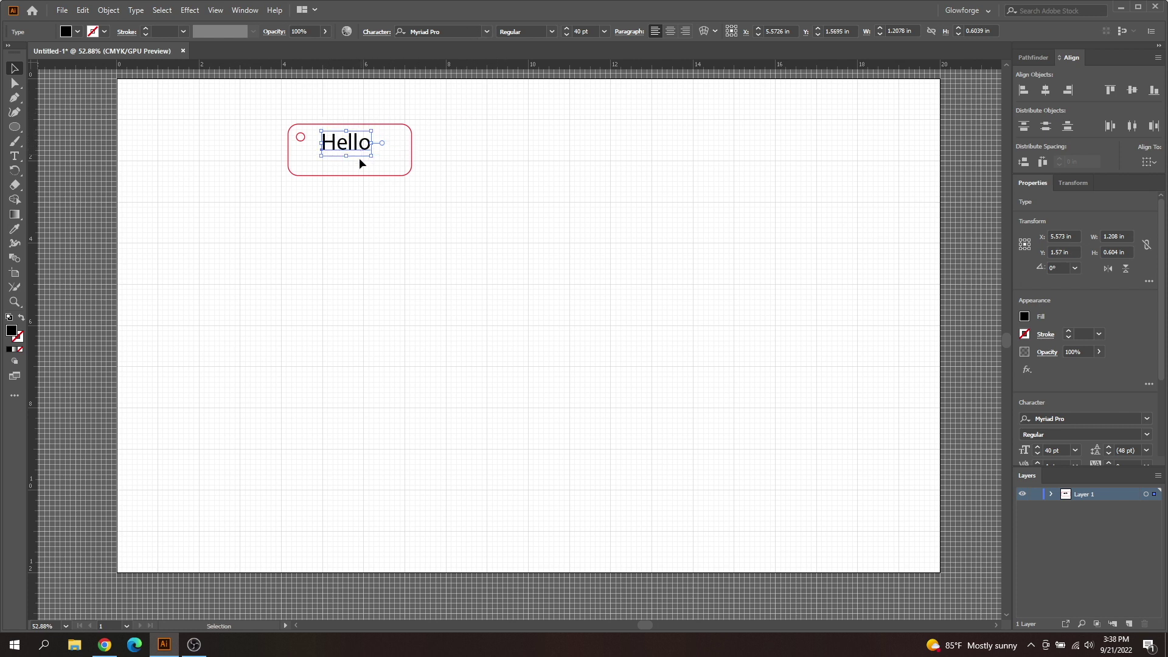
left_click(334, 212)
Draw a 3 in horizontal line across the tag with an Aqua Blue stroke.
left_click(15, 126)
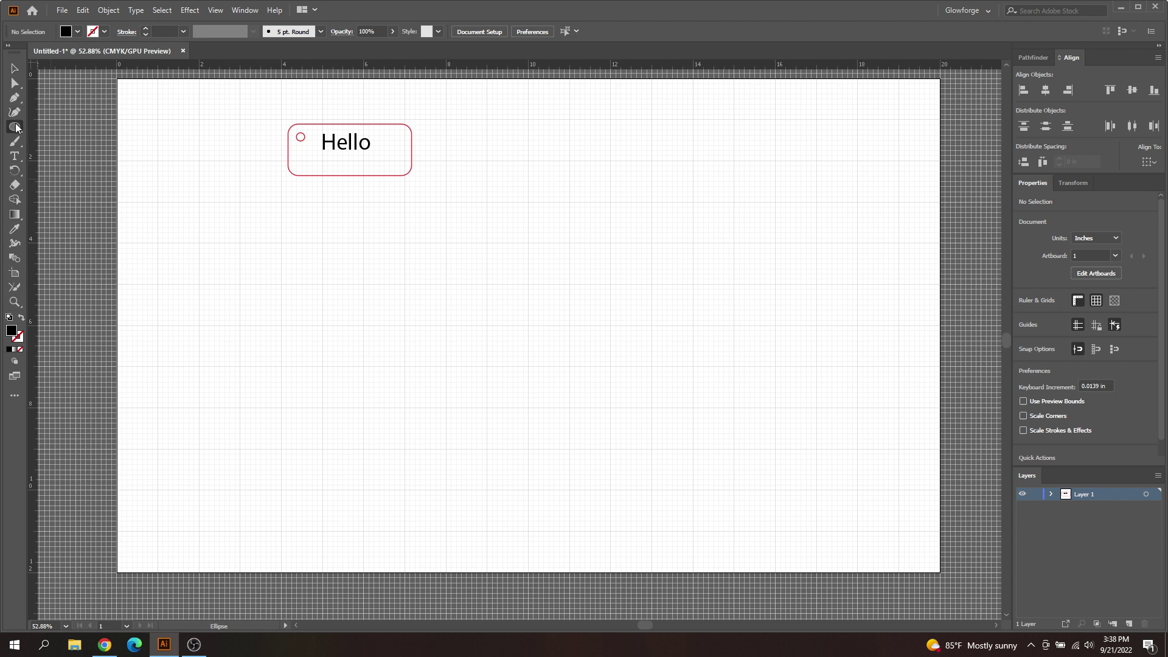
left_click_drag(16, 128, 71, 185)
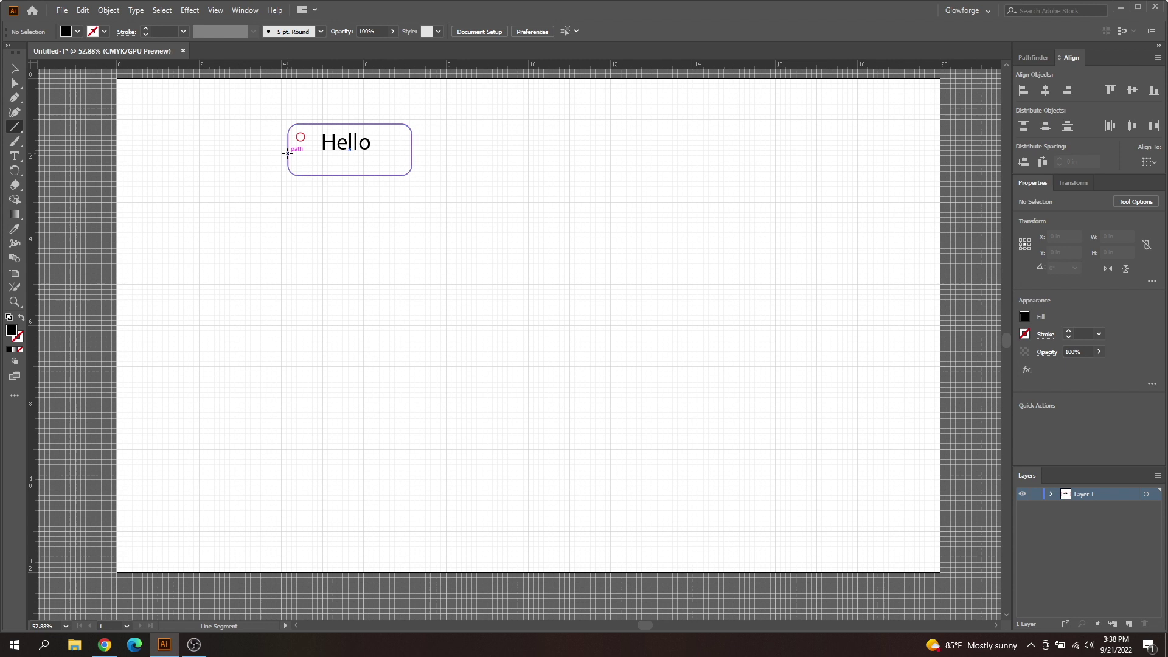
left_click_drag(288, 153, 412, 153)
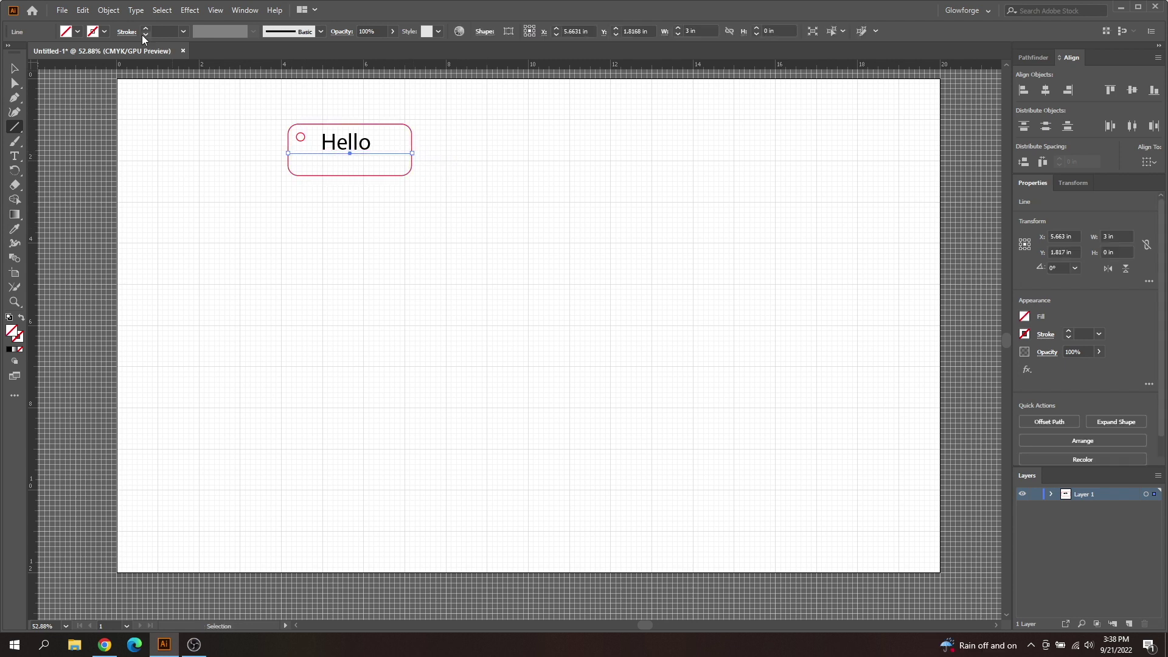
left_click(107, 31)
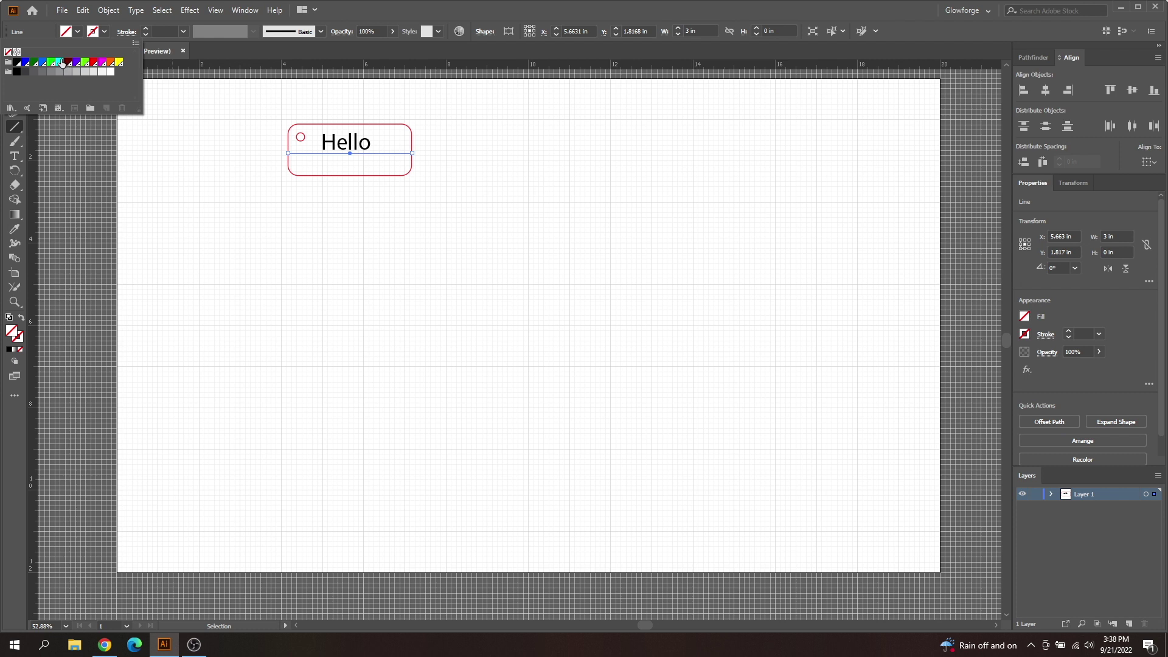
left_click(60, 62)
left_click(105, 31)
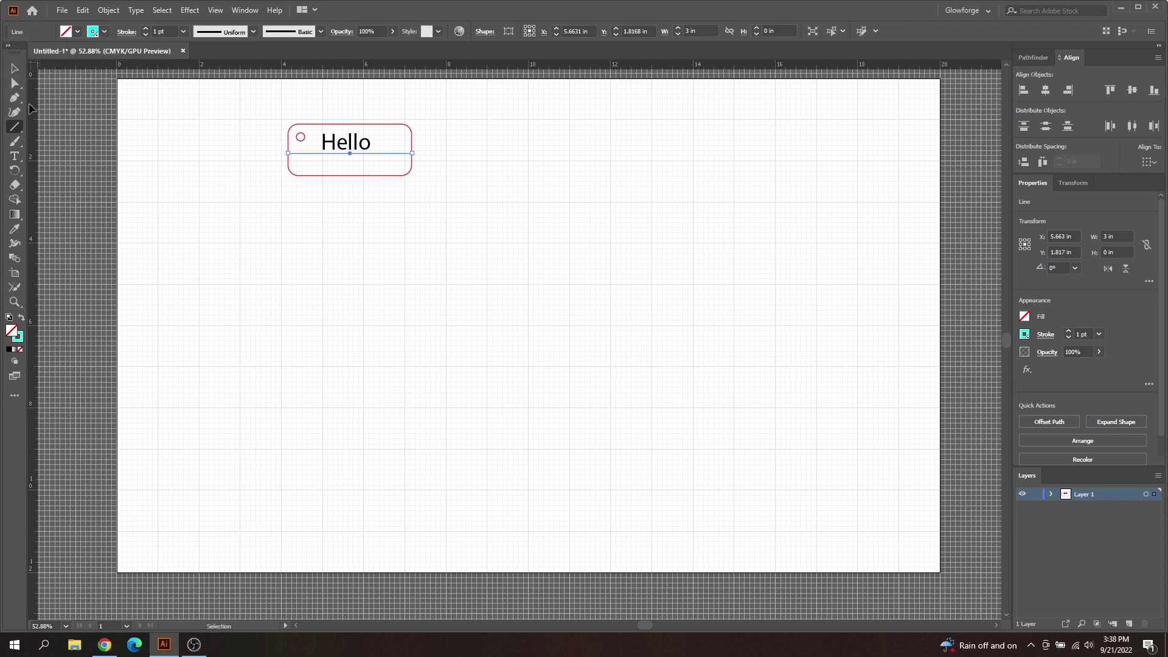
Alt-drag a copy of the aqua line about 0.298 in lower.
left_click(11, 69)
left_click(348, 182)
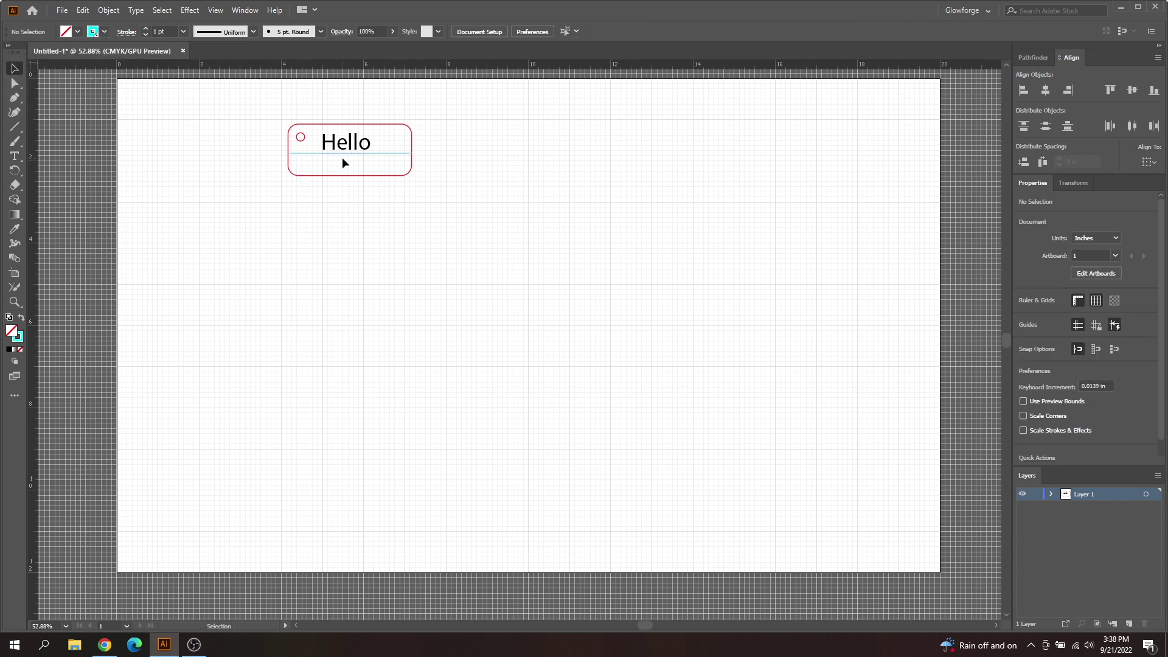
left_click_drag(341, 155, 345, 166)
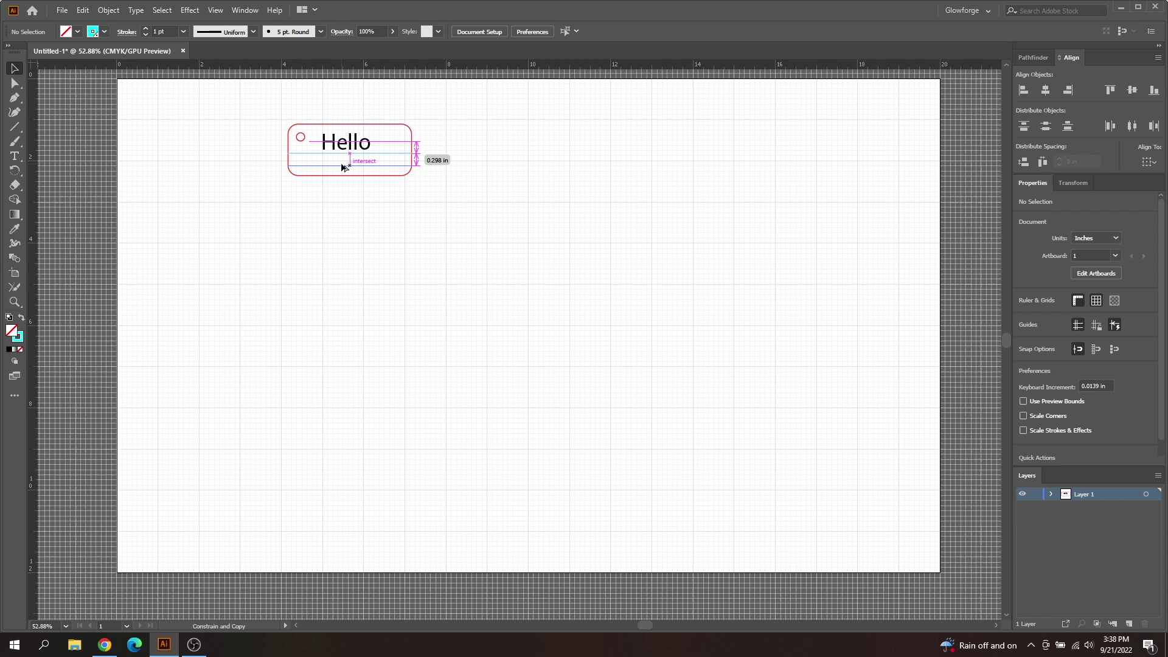
left_click_drag(343, 167, 343, 166)
left_click(397, 229)
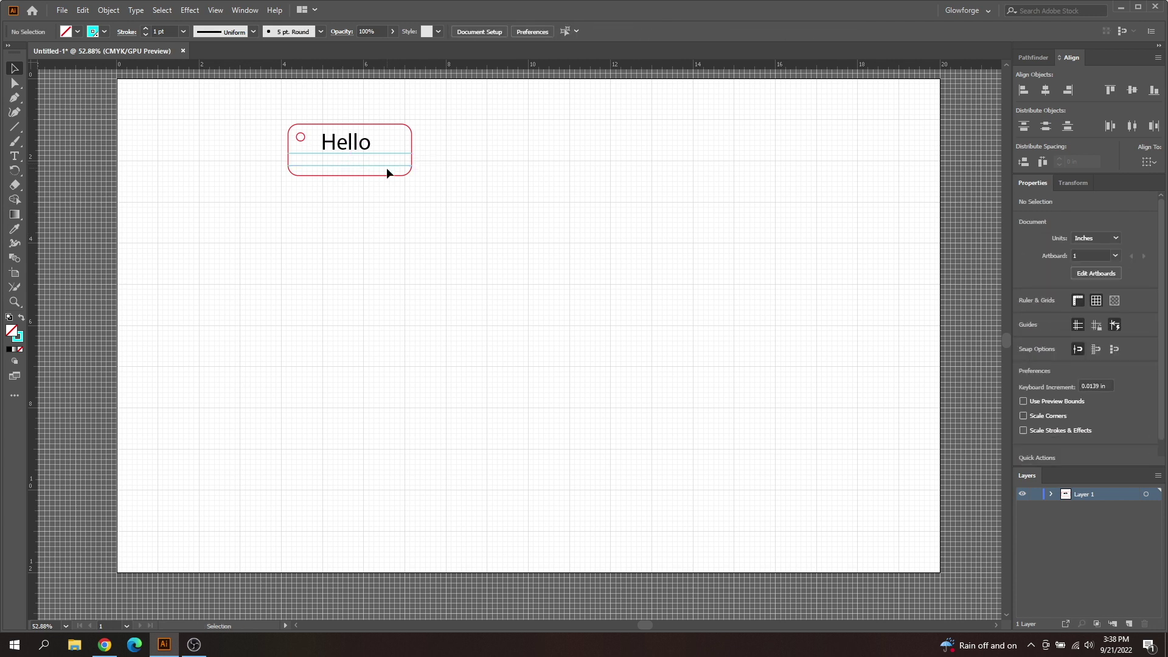
Convert the Hello text to outlines and merge the letters with Pathfinder Unite.
left_click(365, 144)
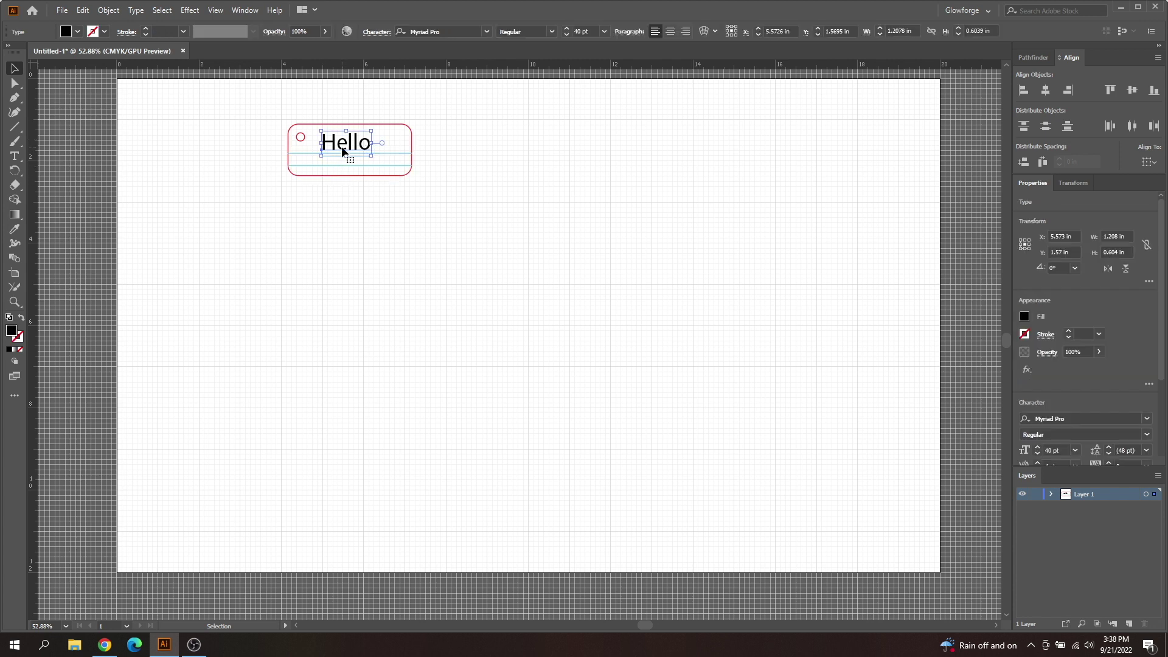
left_click(135, 11)
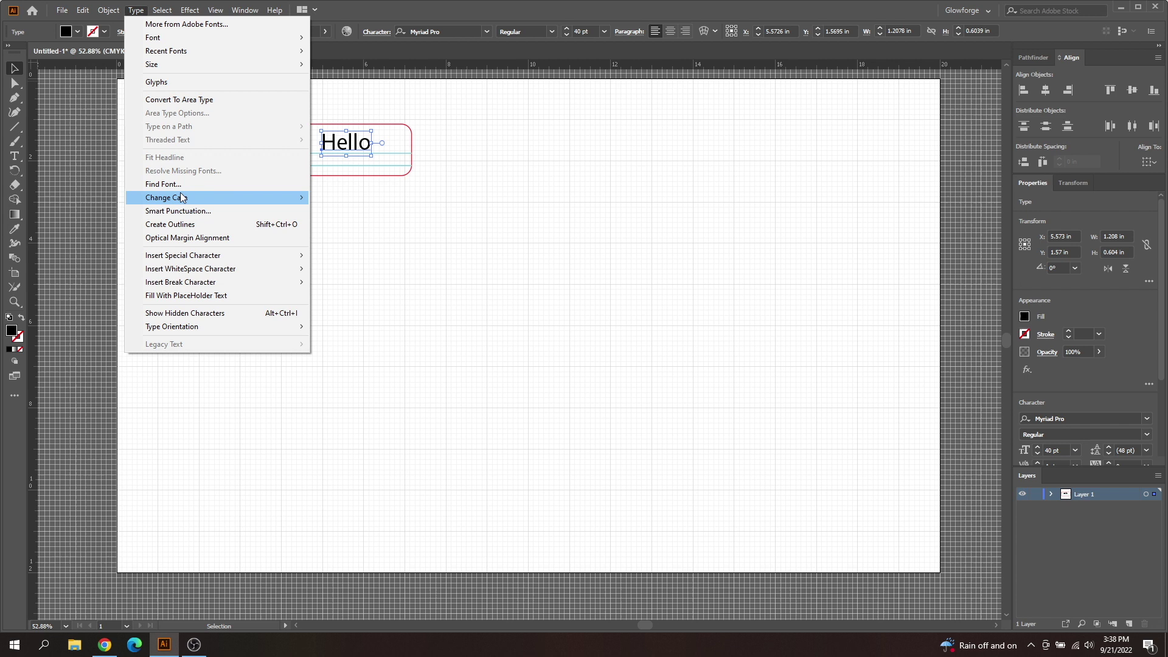
left_click(186, 223)
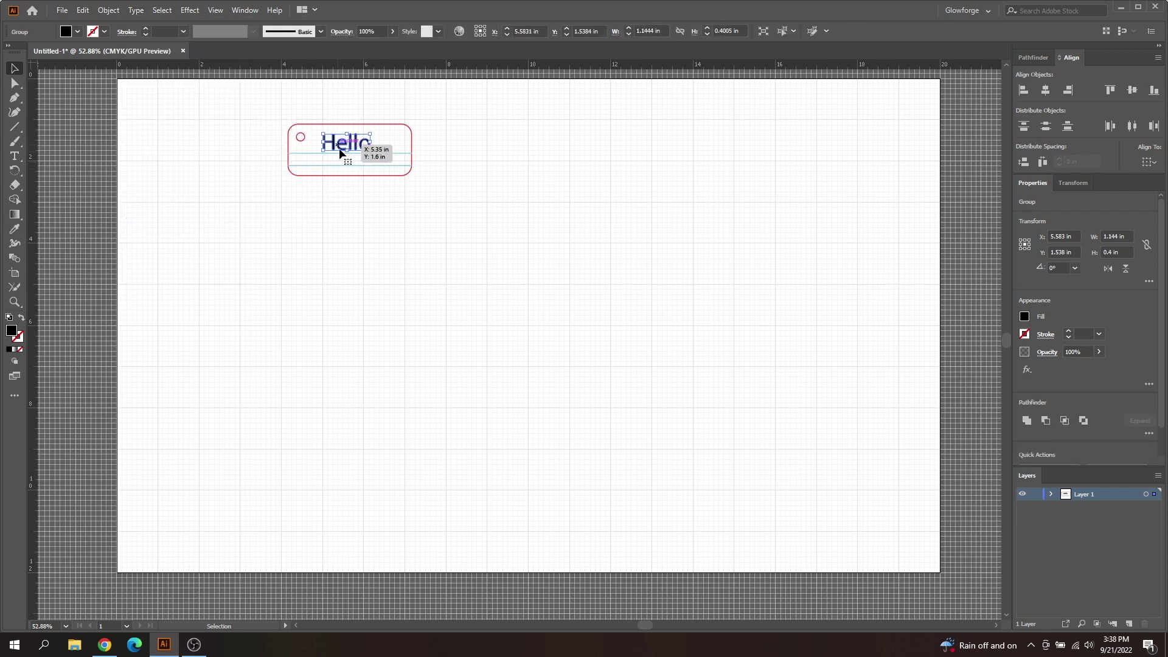
left_click(1027, 59)
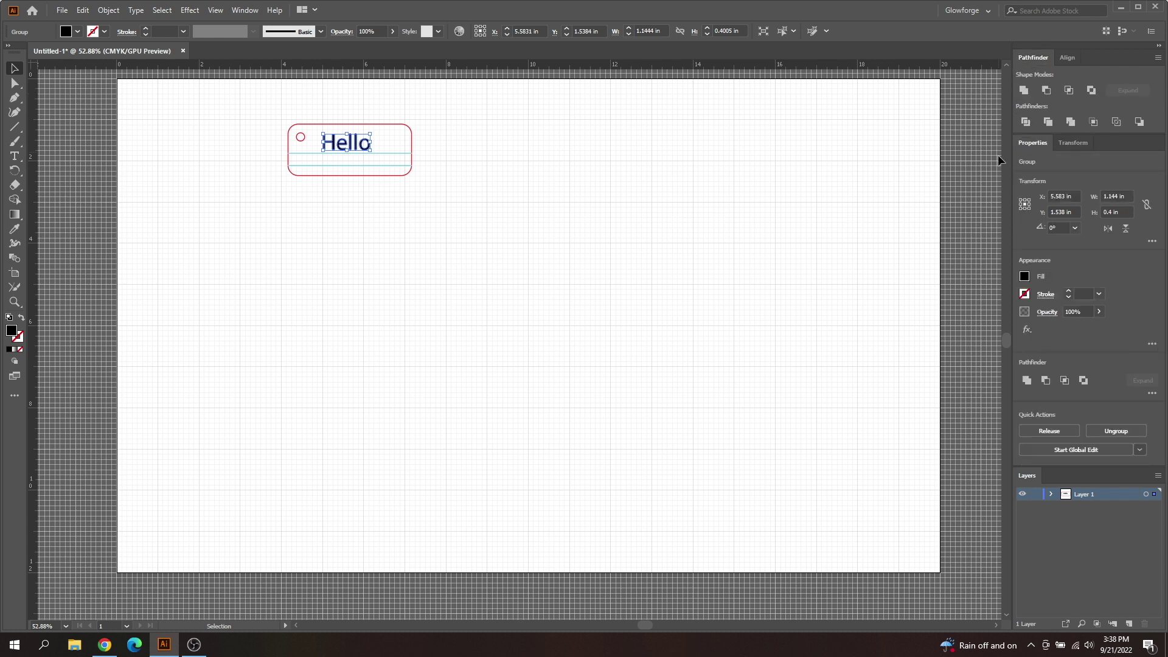
left_click(1021, 91)
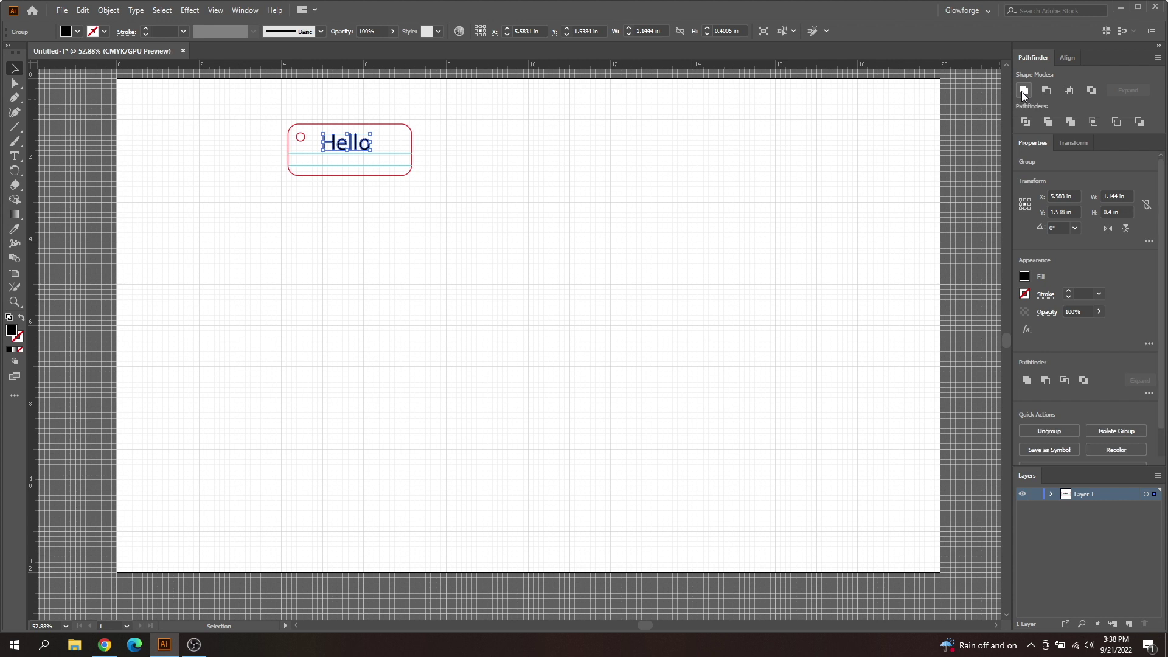
left_click(448, 162)
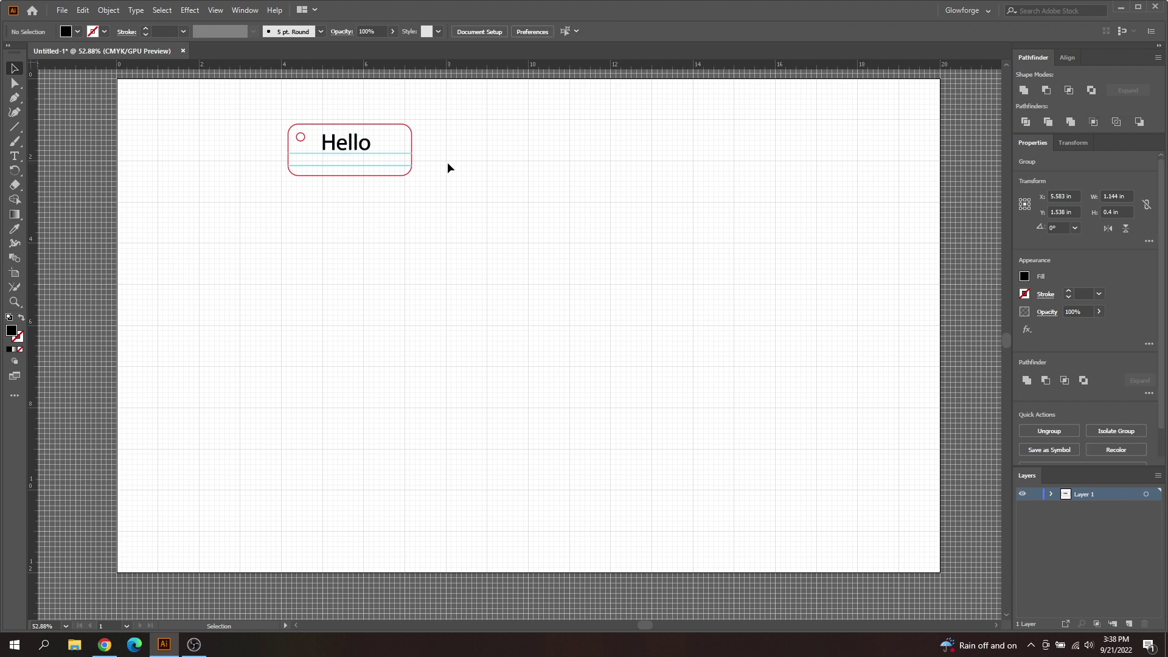
Group all the tag's pieces with Ctrl+G and move the group to the artboard's top-left corner.
left_click_drag(249, 105, 415, 202)
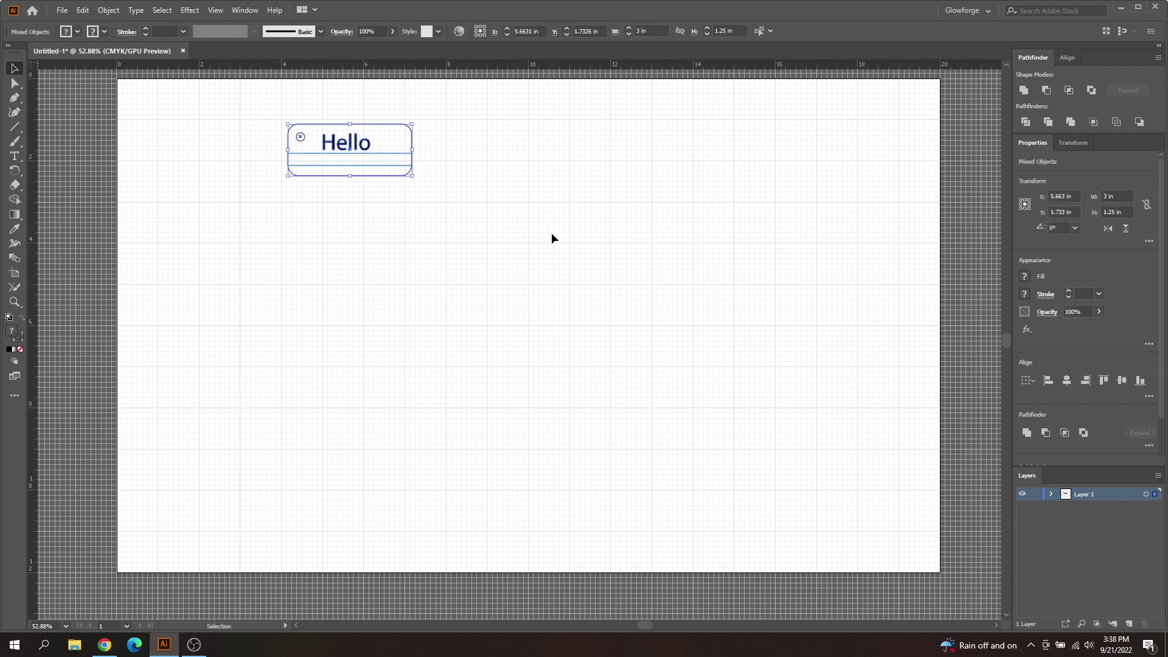
key("a")
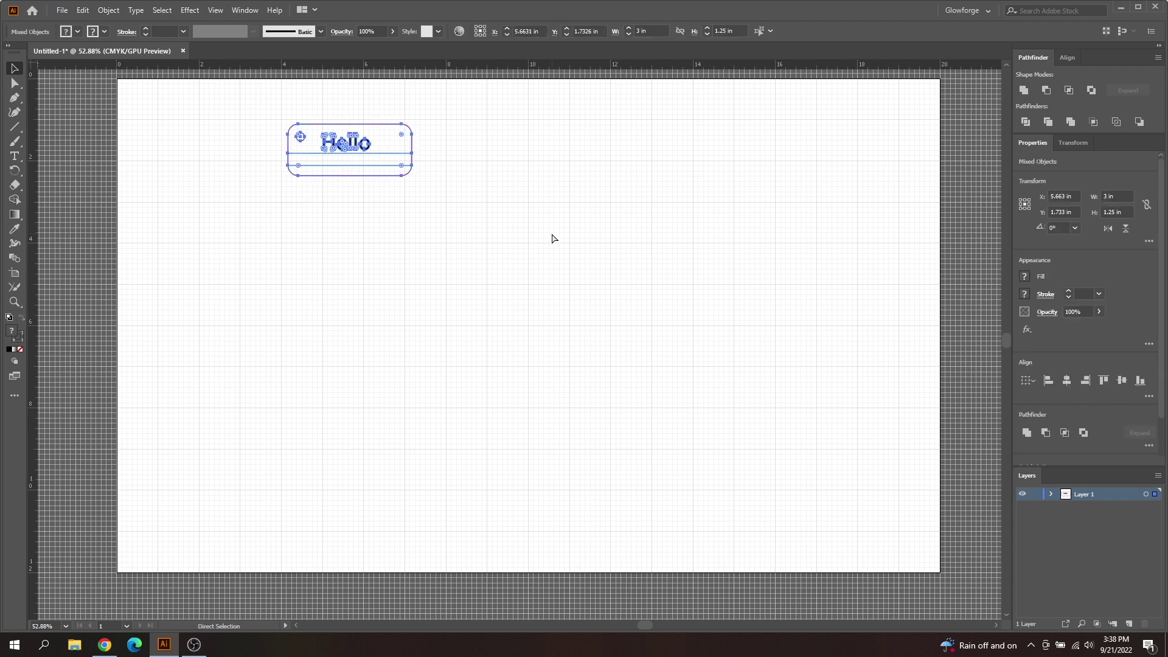
key("ctrl+g")
key("v")
left_click(448, 148)
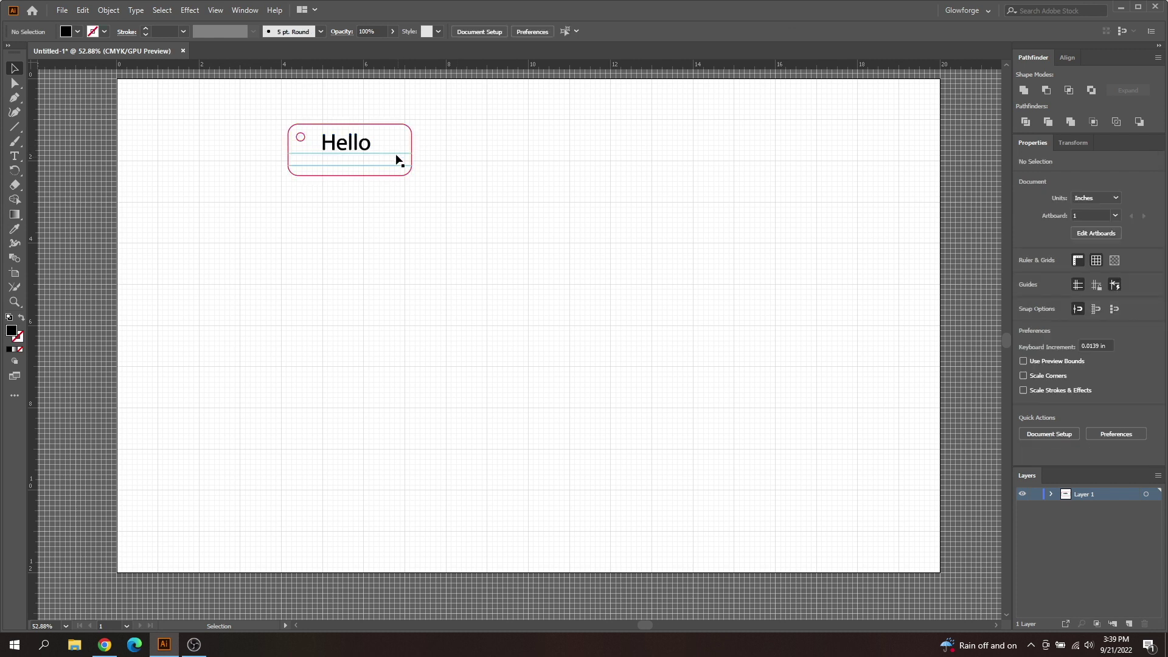
left_click_drag(391, 157, 562, 189)
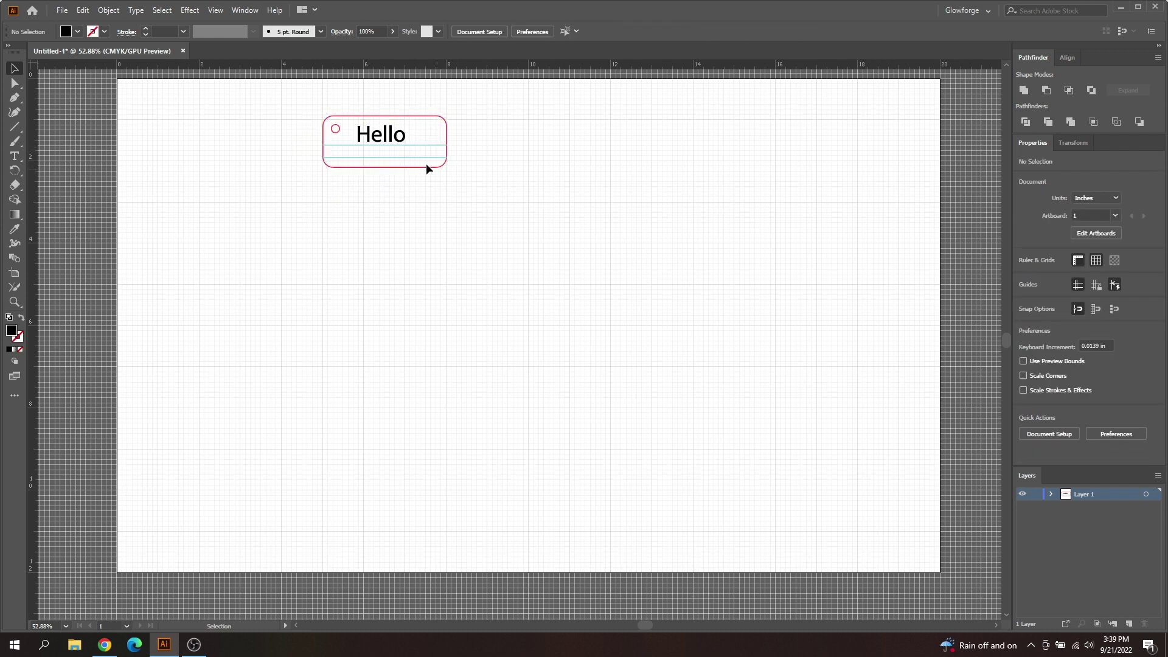
left_click_drag(410, 146, 218, 123)
left_click(317, 222)
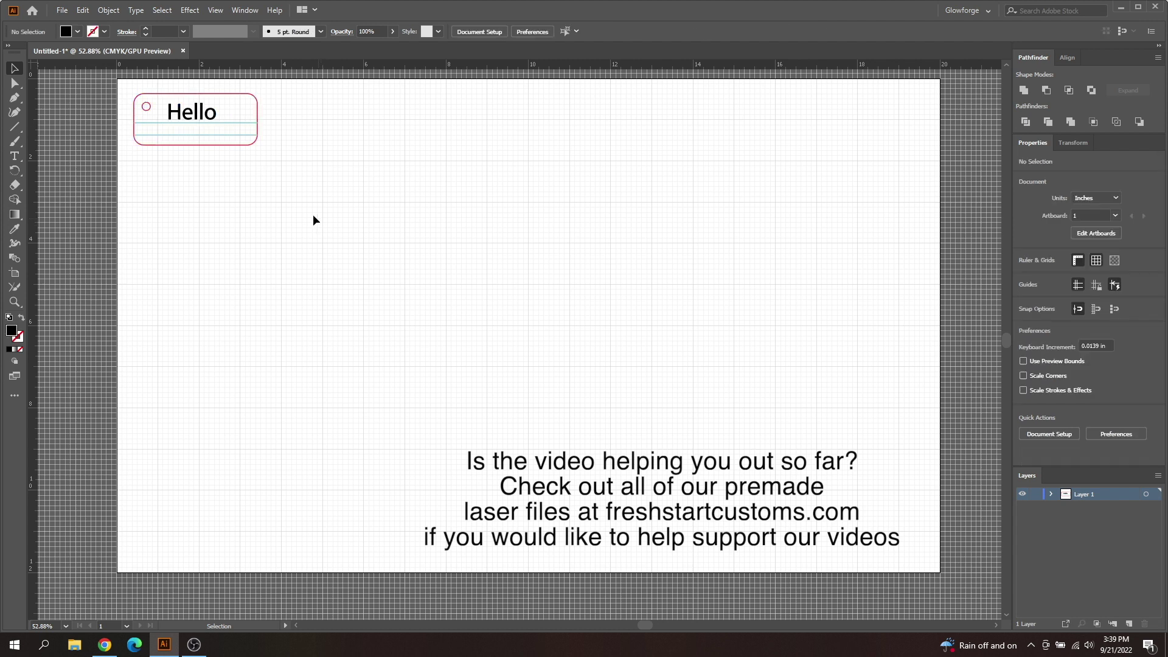
Draw a 2.187 in circle with a red outline and no fill.
left_click(15, 127)
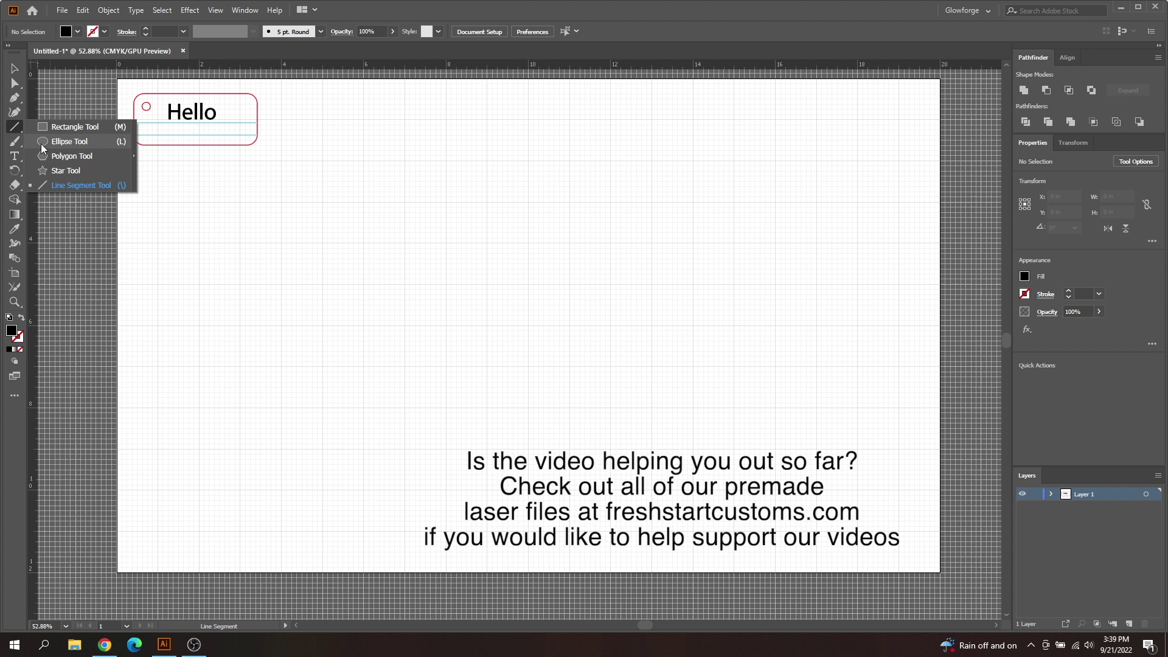
left_click(43, 144)
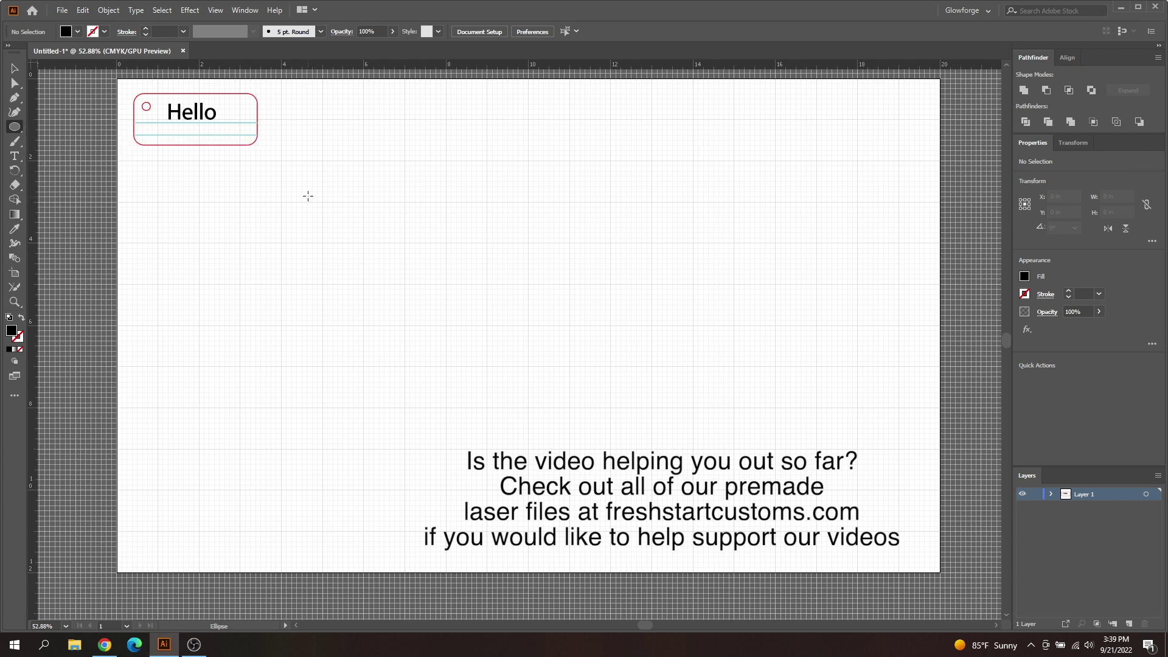
mouse_move(301, 190)
left_mouse_down()
mouse_move(336, 220)
mouse_move(391, 239)
left_mouse_up()
left_click(104, 31)
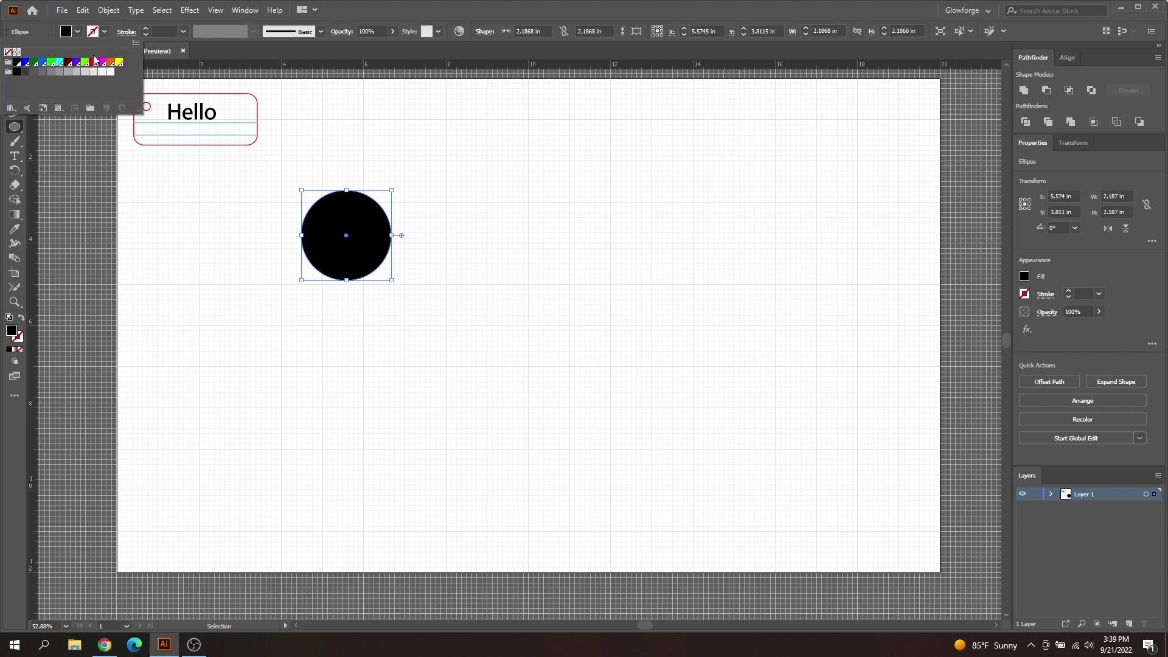
left_click(95, 65)
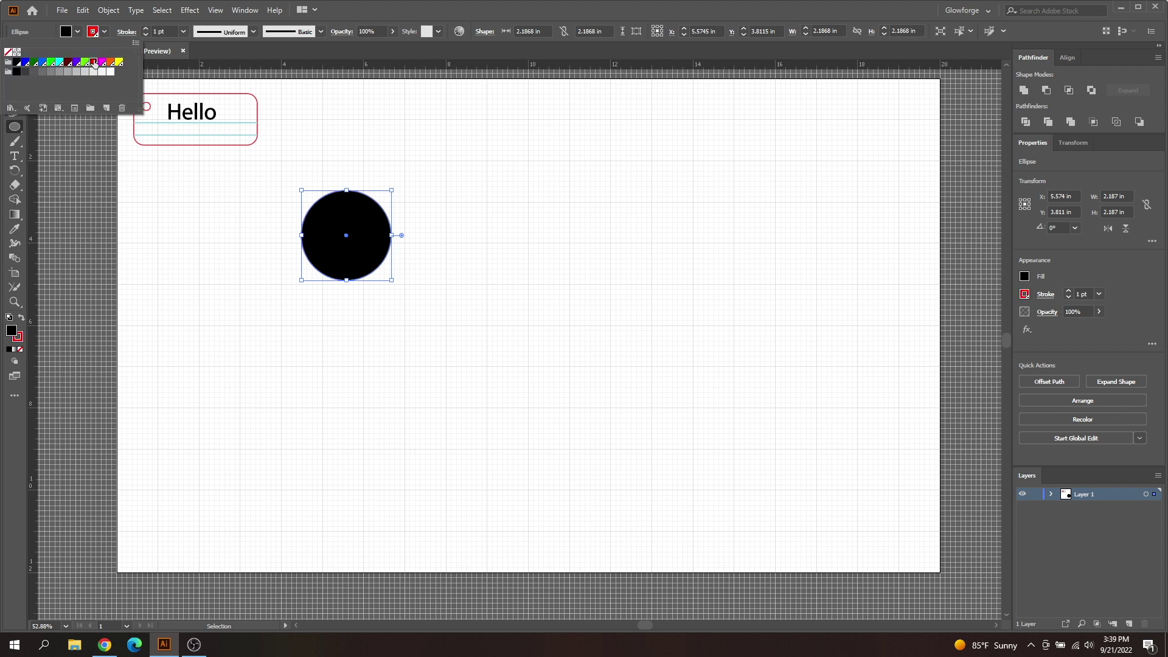
left_click(76, 30)
left_click(8, 52)
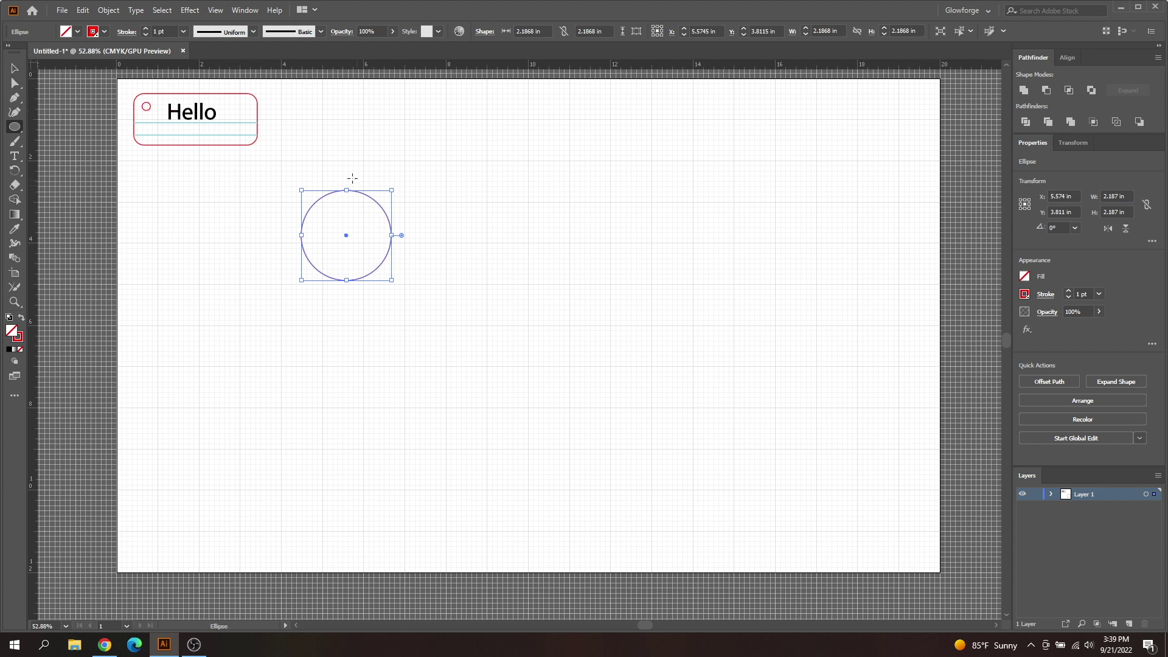
Add a small hole circle near its top and centre it horizontally on the big circle.
left_click_drag(338, 196, 353, 210)
left_click(450, 237)
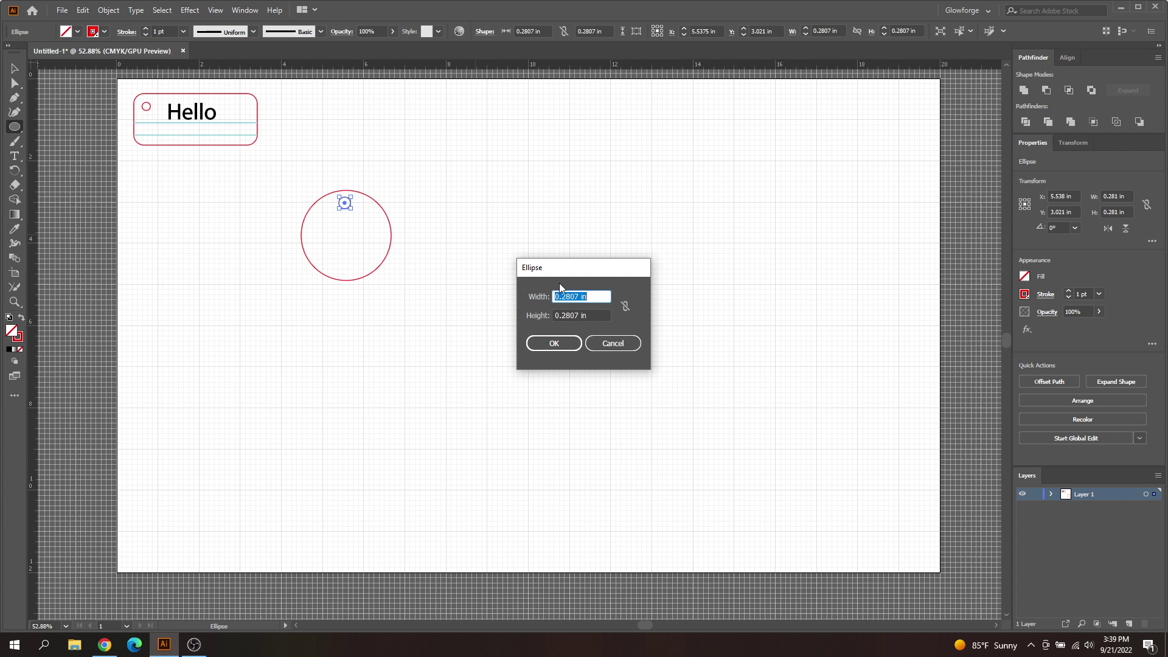
left_click(613, 343)
left_click(14, 68)
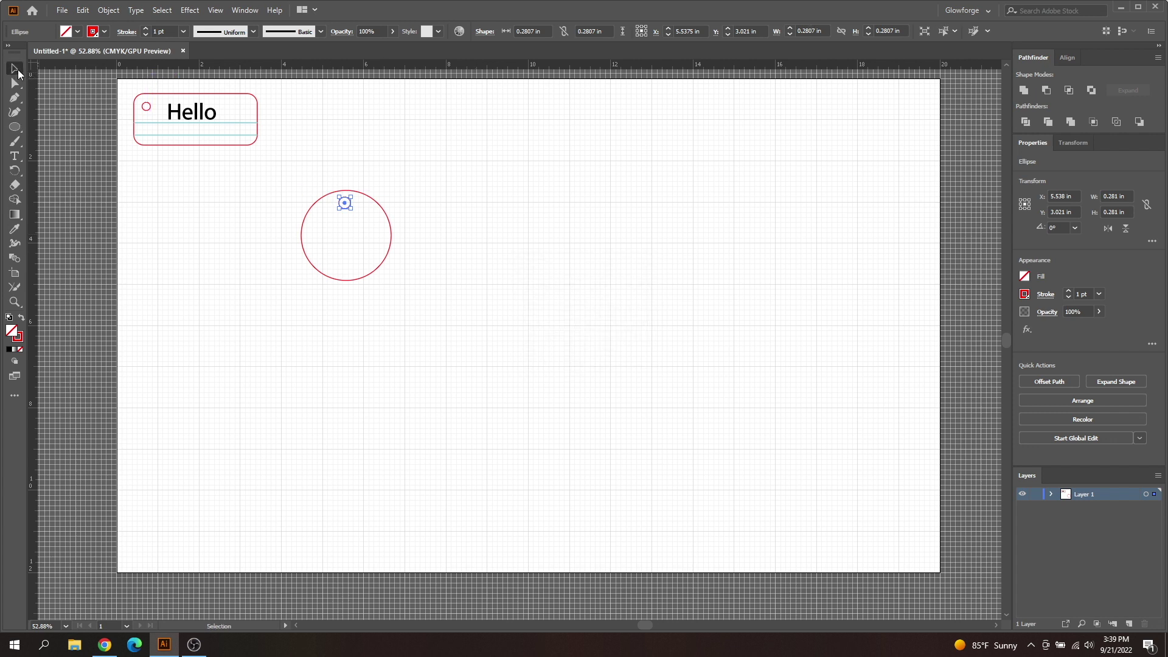
left_click(427, 209)
left_click(390, 230)
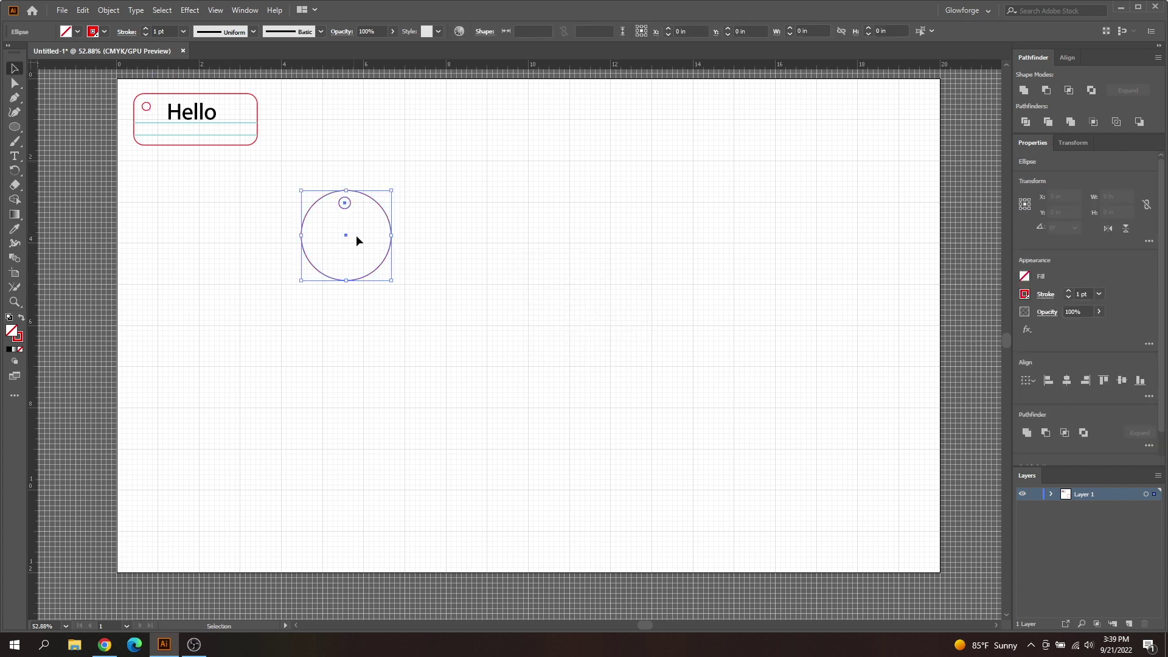
left_click(1071, 58)
left_click(1046, 95)
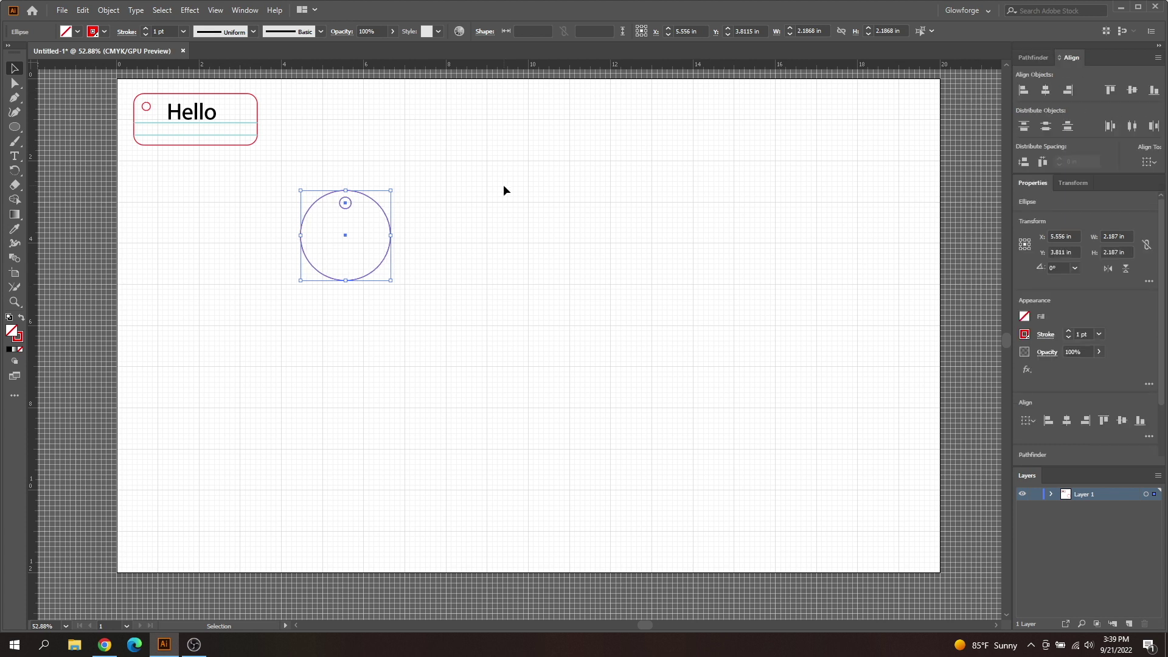
left_click(282, 201)
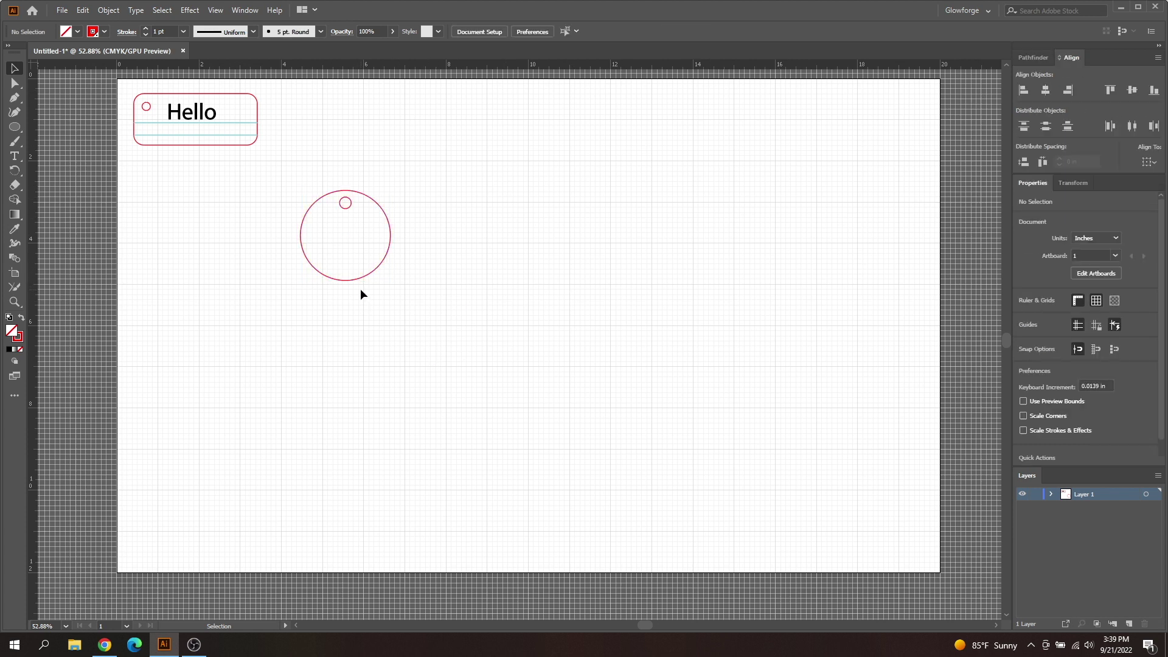
Move the circle tag up beside the Hello tag.
left_click_drag(429, 177, 292, 257)
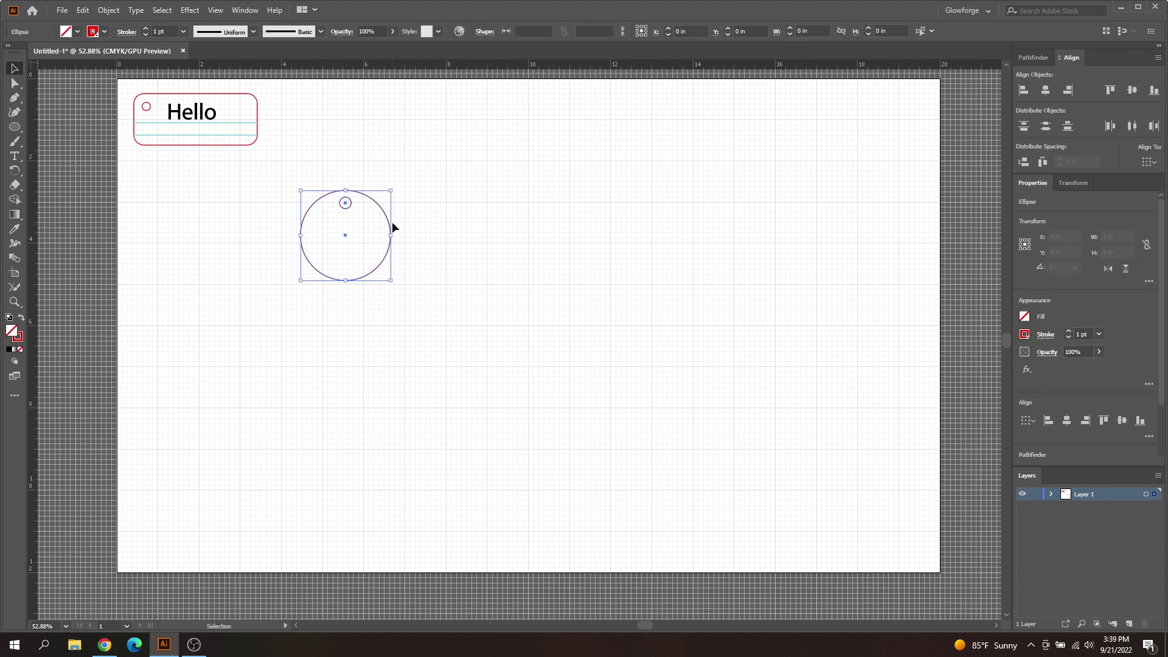
left_click_drag(379, 203, 351, 100)
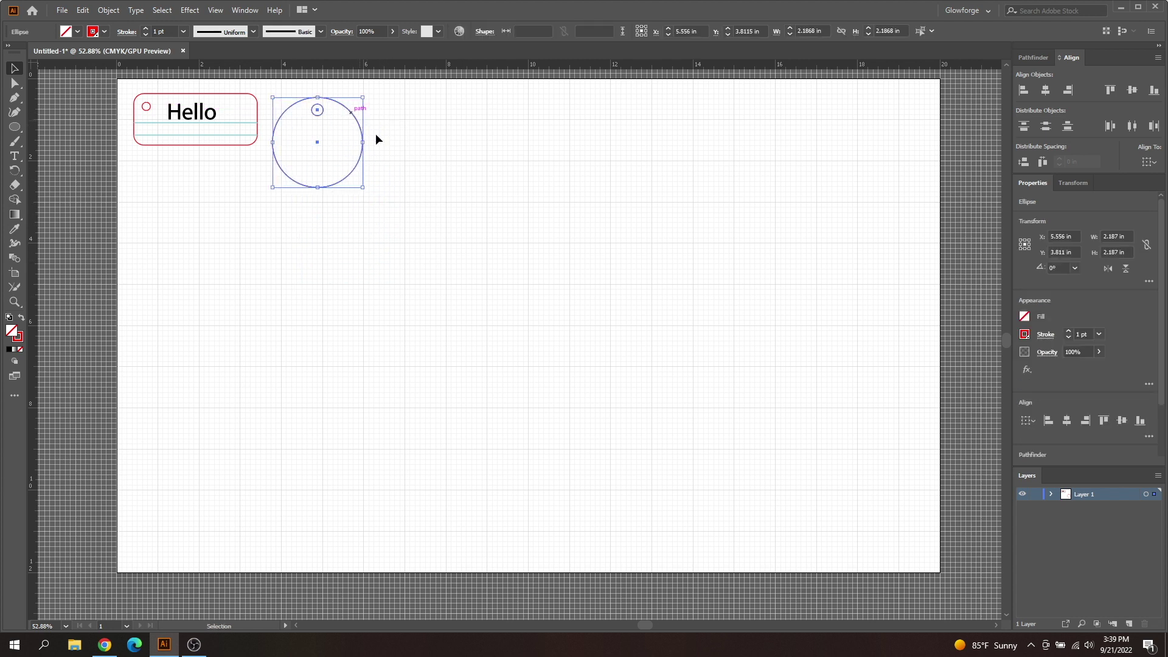
left_click(429, 284)
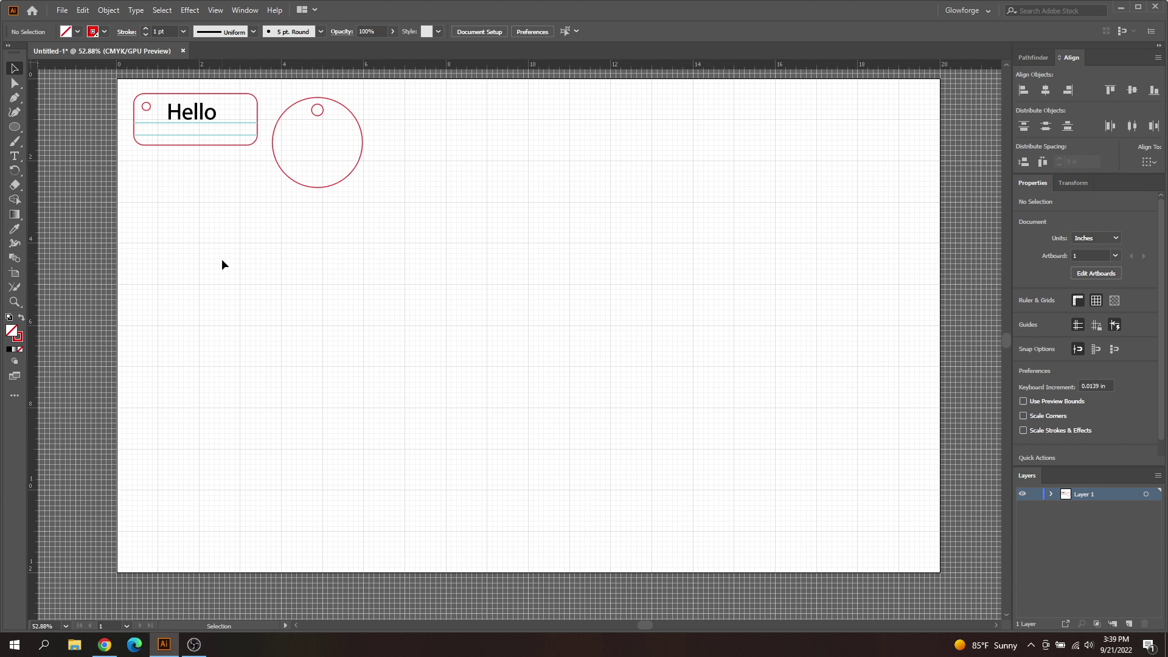
Draw a five-point star about 5.1 in wide and move it lower and to the right.
left_click(16, 128)
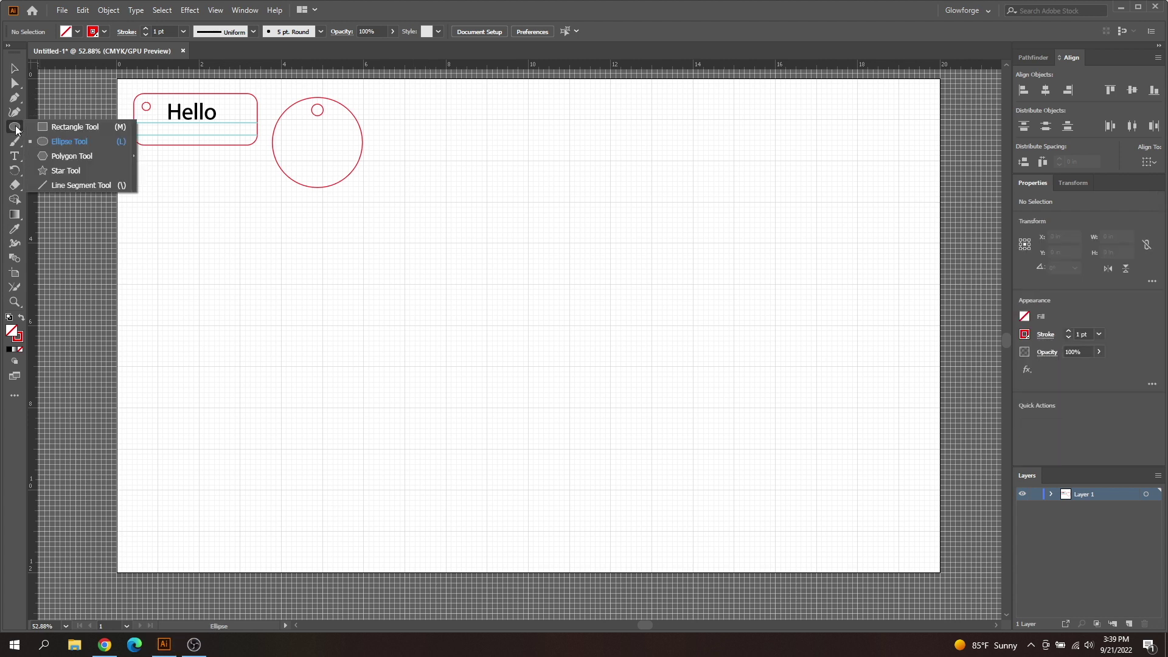
left_click(77, 172)
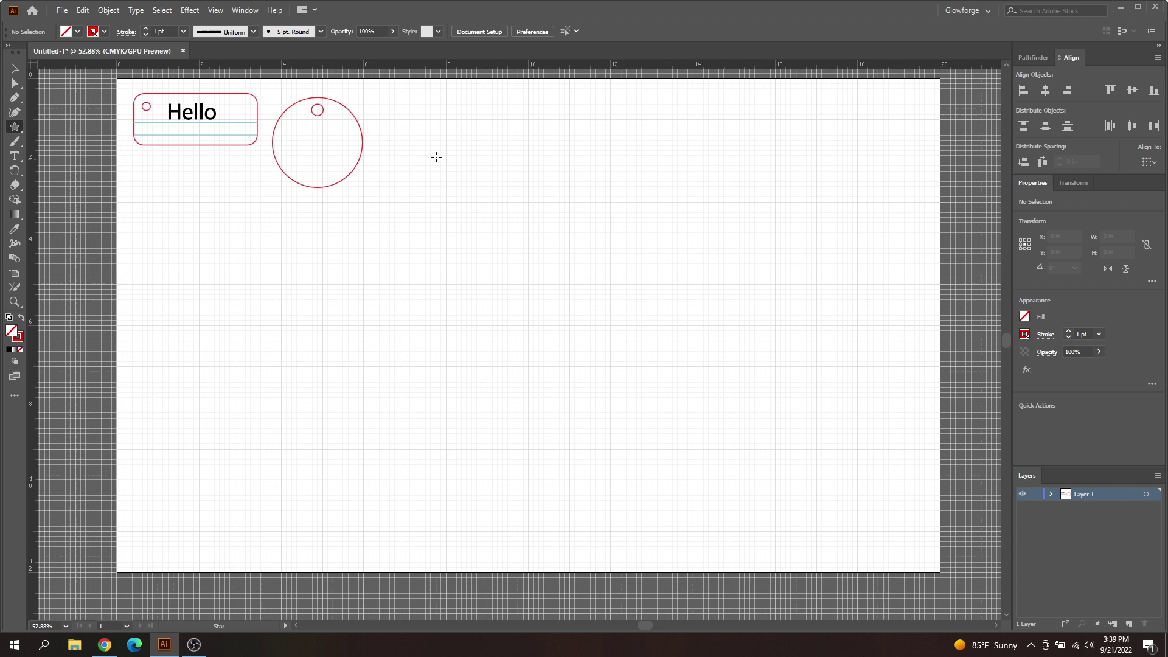
left_click_drag(436, 157, 521, 222)
key("v")
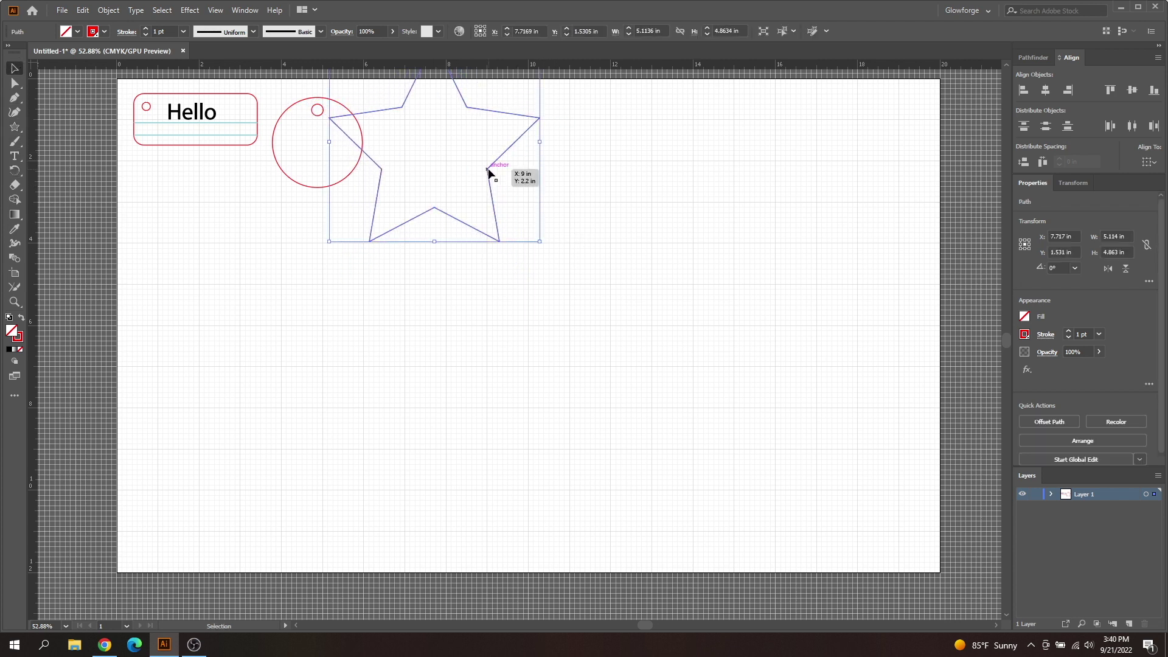
left_click_drag(488, 172, 548, 261)
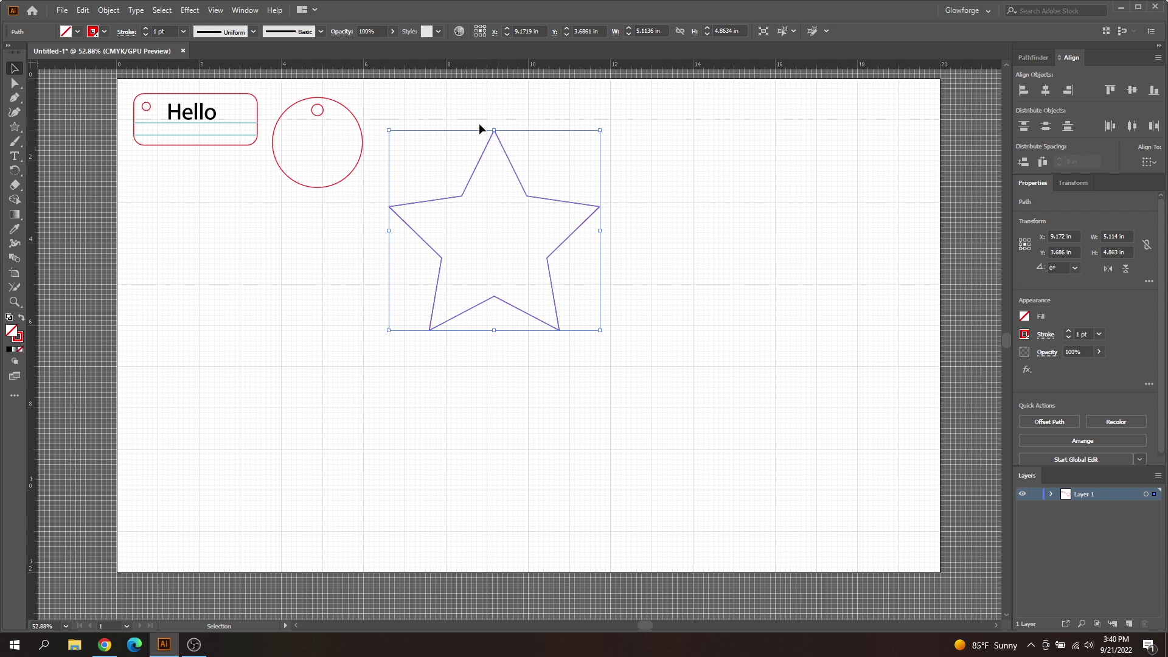
left_click(226, 169)
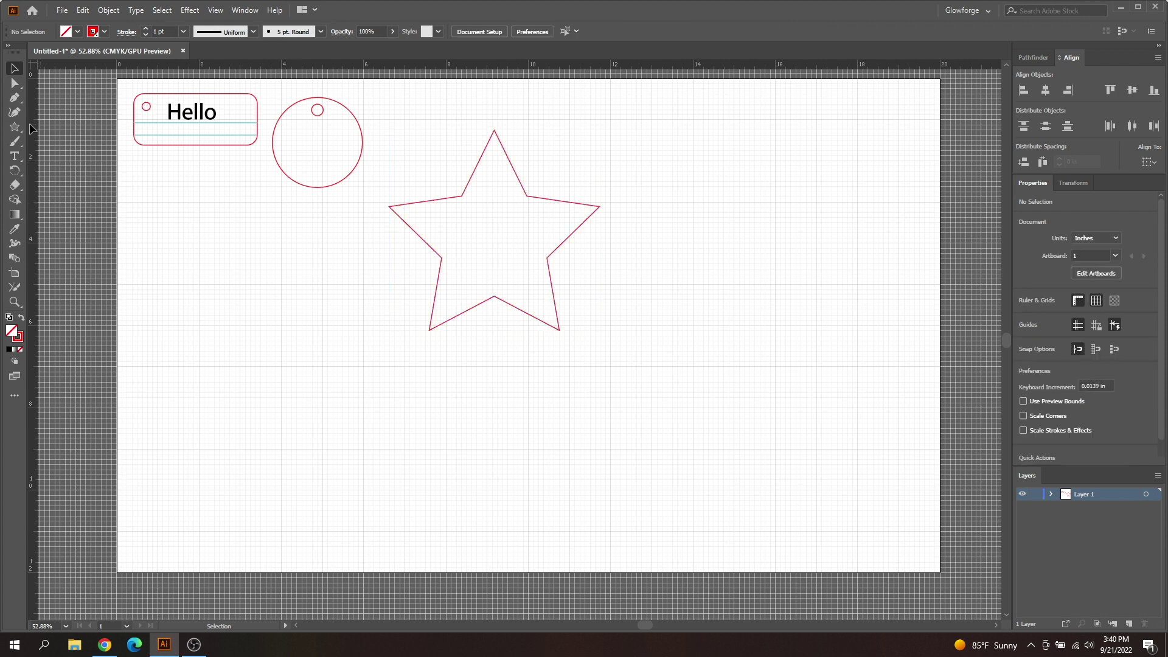
Draw a circle over the star's top point, centre it, and merge it with the star into a round tab.
left_click_drag(14, 127, 58, 142)
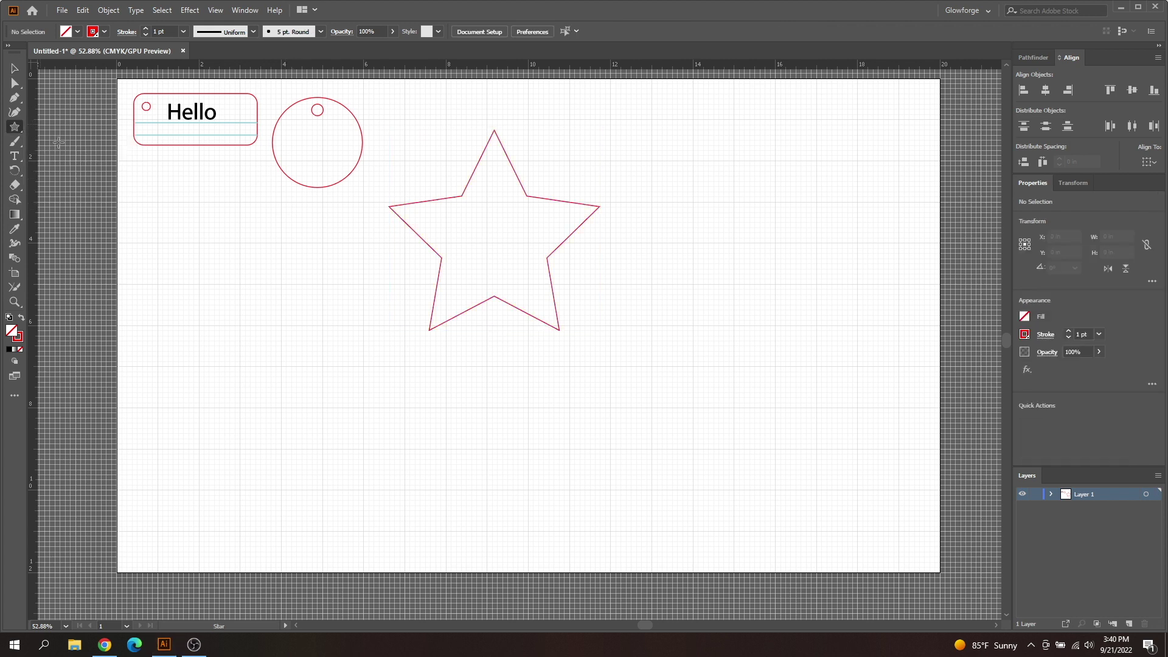
key("l")
left_click_drag(474, 116, 517, 159)
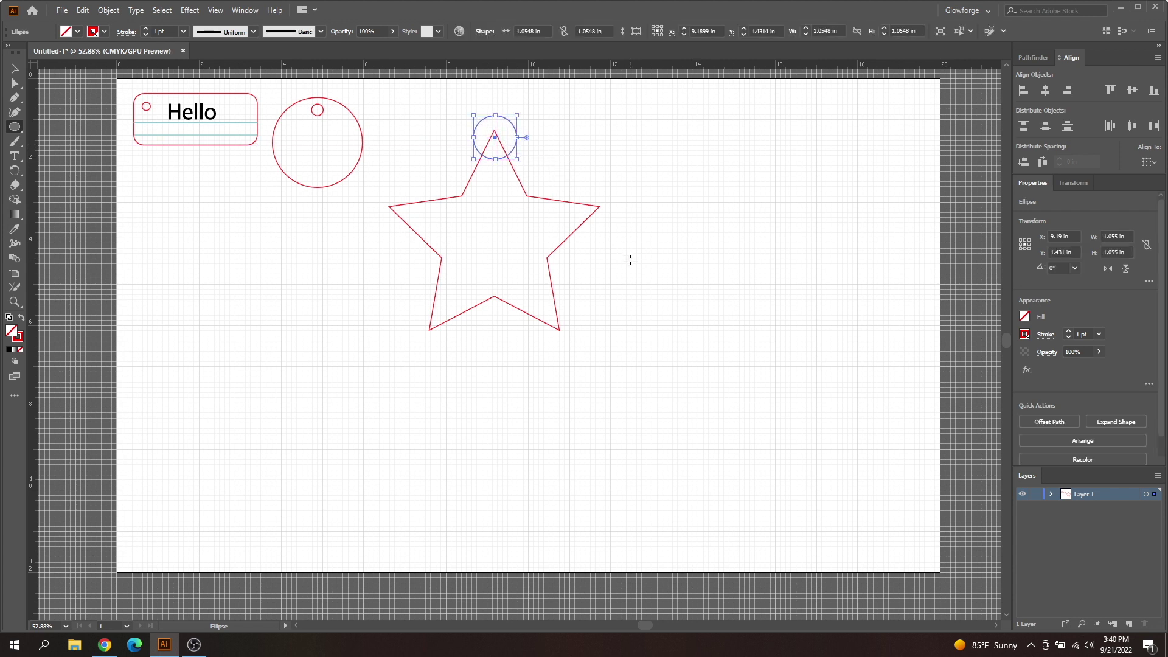
key("v")
left_click_drag(605, 155, 483, 185)
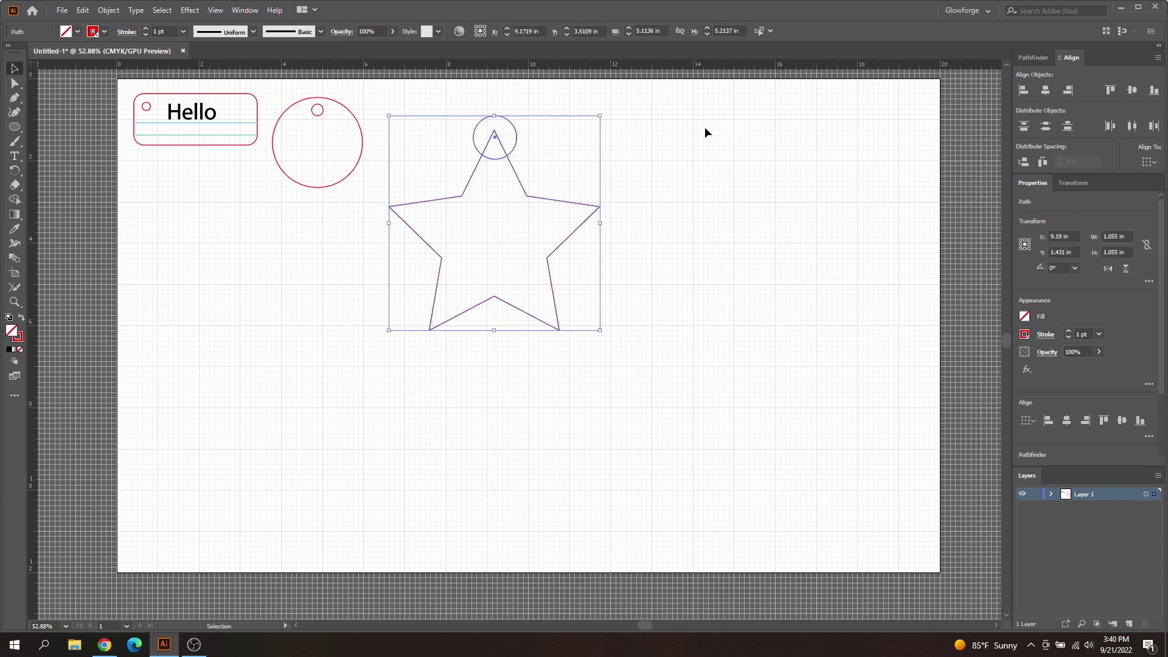
left_click(1046, 90)
left_click(1033, 57)
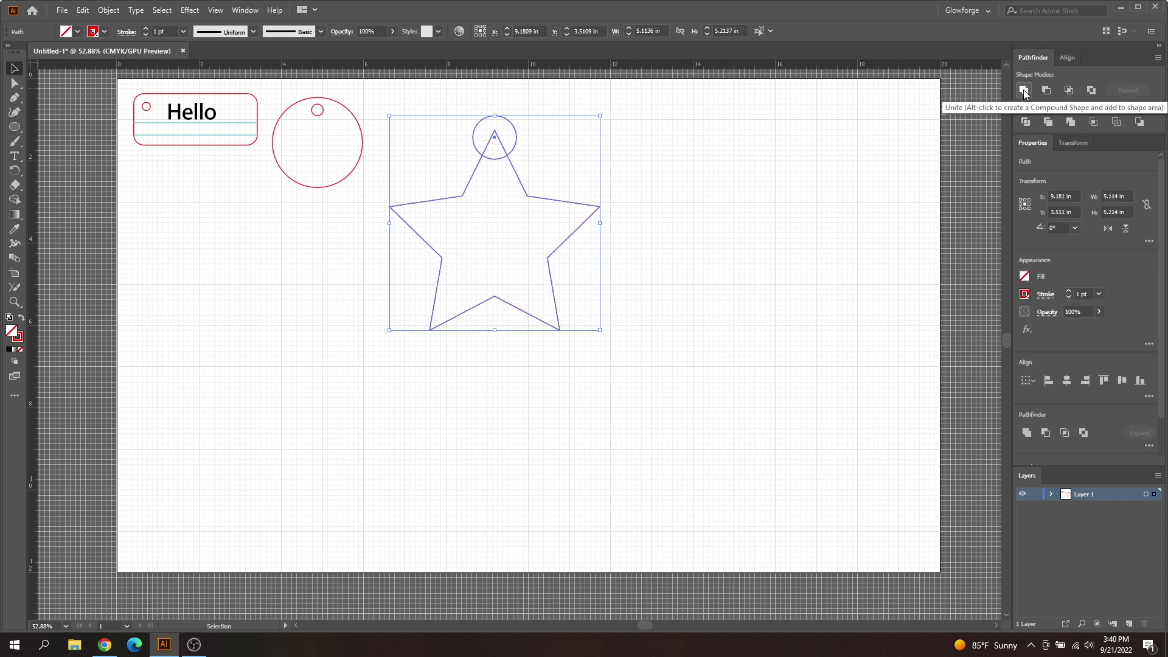
left_click(1025, 90)
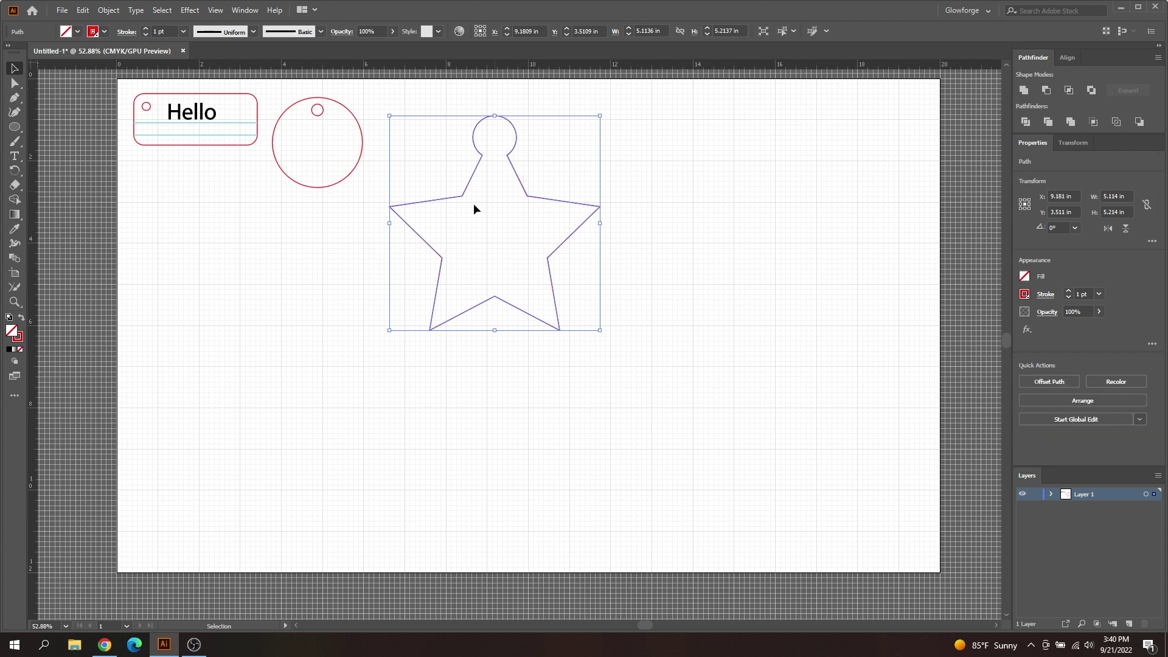
Draw a small hole circle inside the top tab and centre it horizontally on the star.
left_click(15, 129)
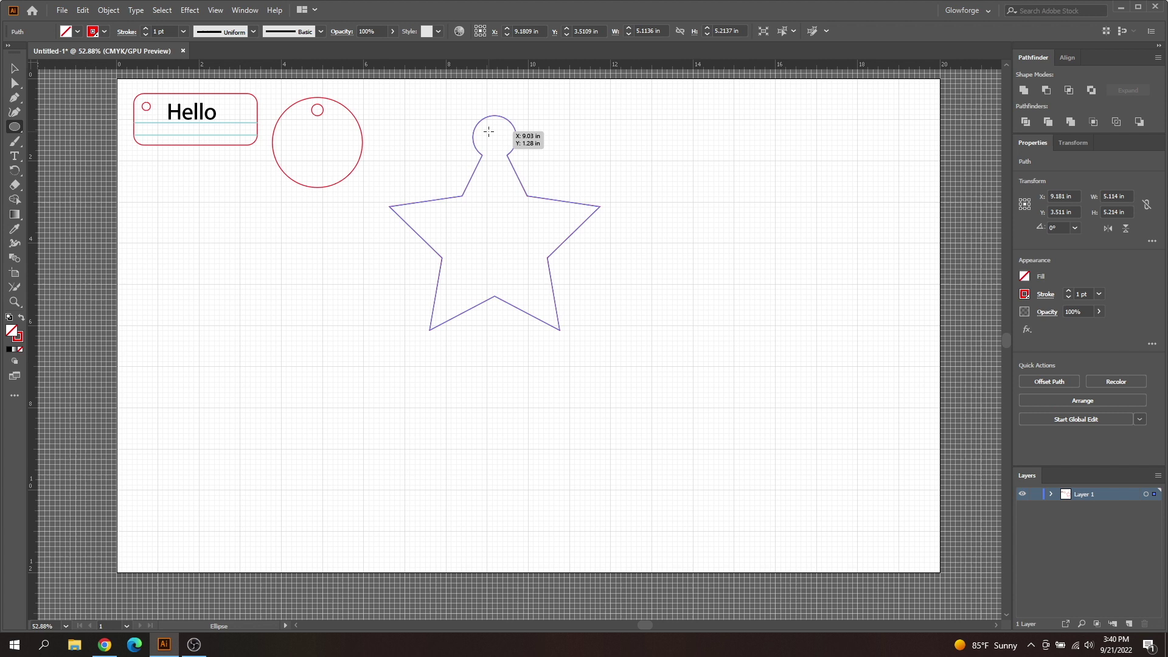
left_click_drag(489, 132, 503, 145)
key("v")
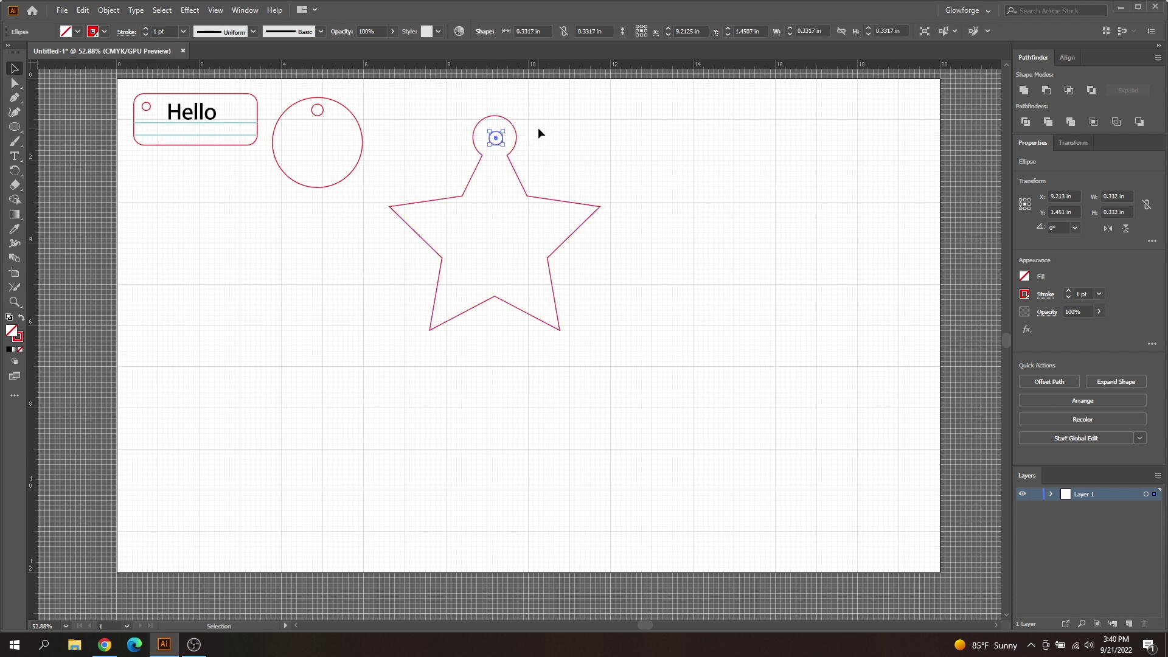
left_click(484, 155, "shift")
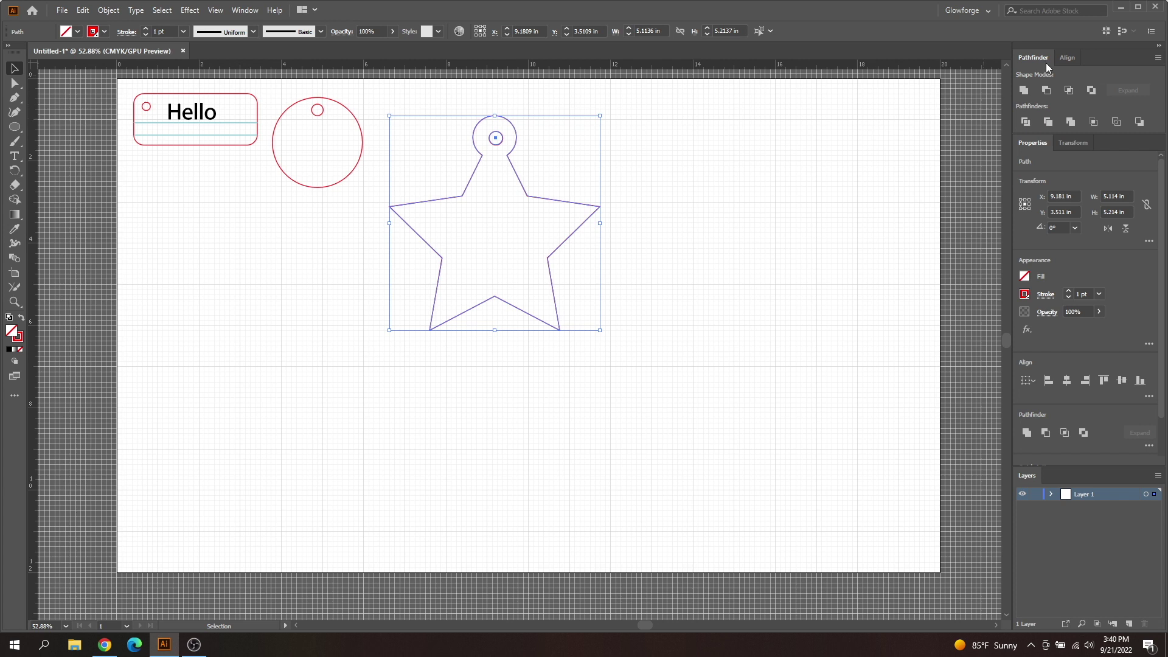
left_click(1068, 57)
left_click(1048, 91)
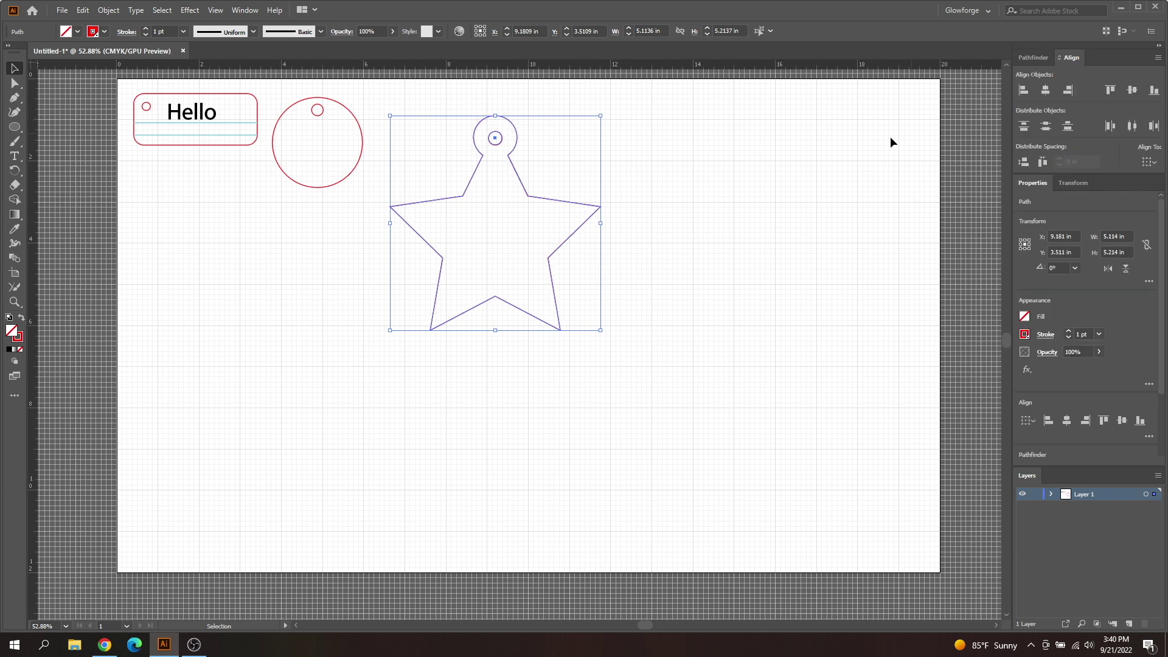
Deselect the finished star ornament and choose the Star tool from the shape tools.
left_click(812, 152)
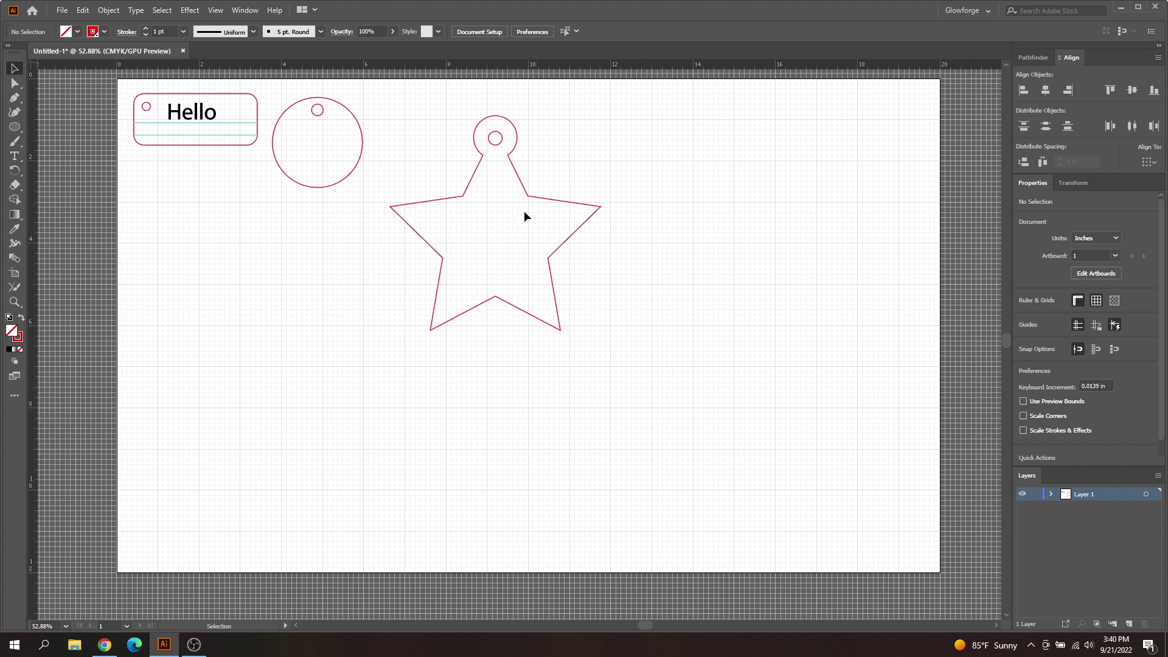
left_click(20, 126)
left_click(66, 171)
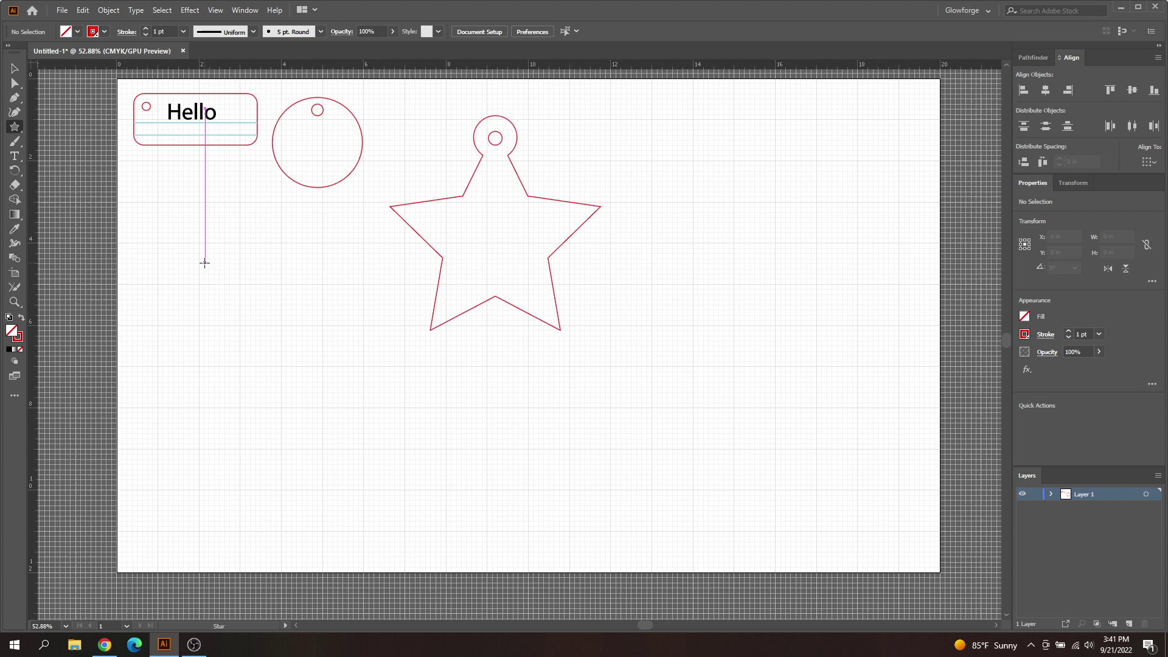
Draw a new star below the Hello tag and move it down and to the right.
left_click_drag(205, 263, 273, 297)
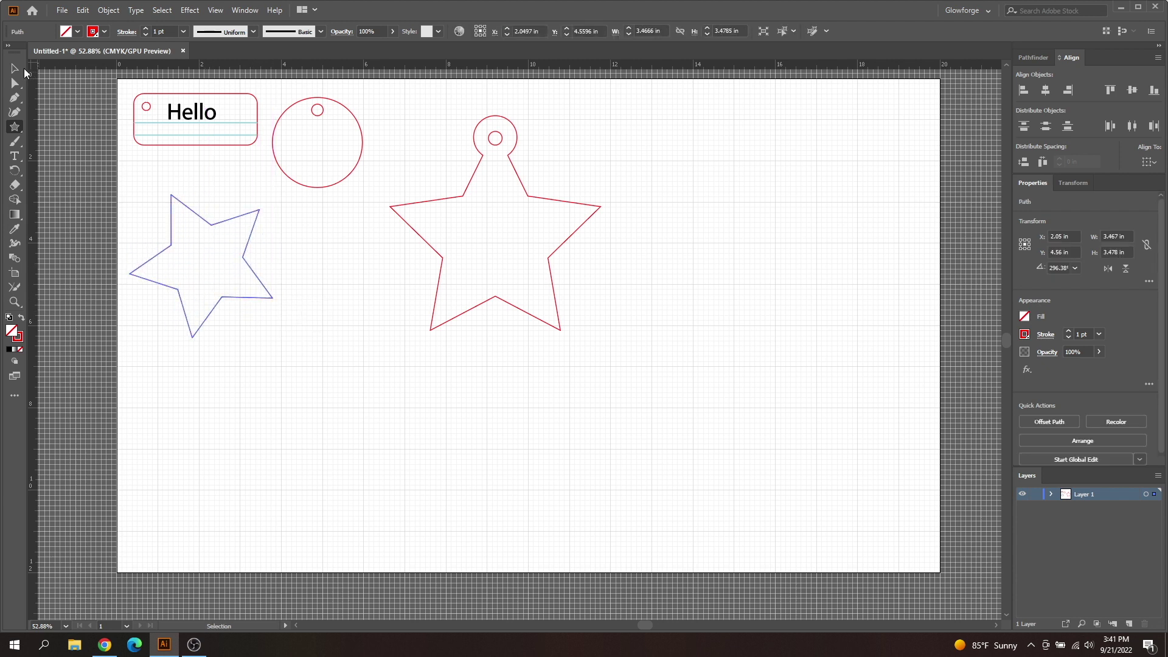
left_click(15, 68)
left_click_drag(206, 218, 244, 254)
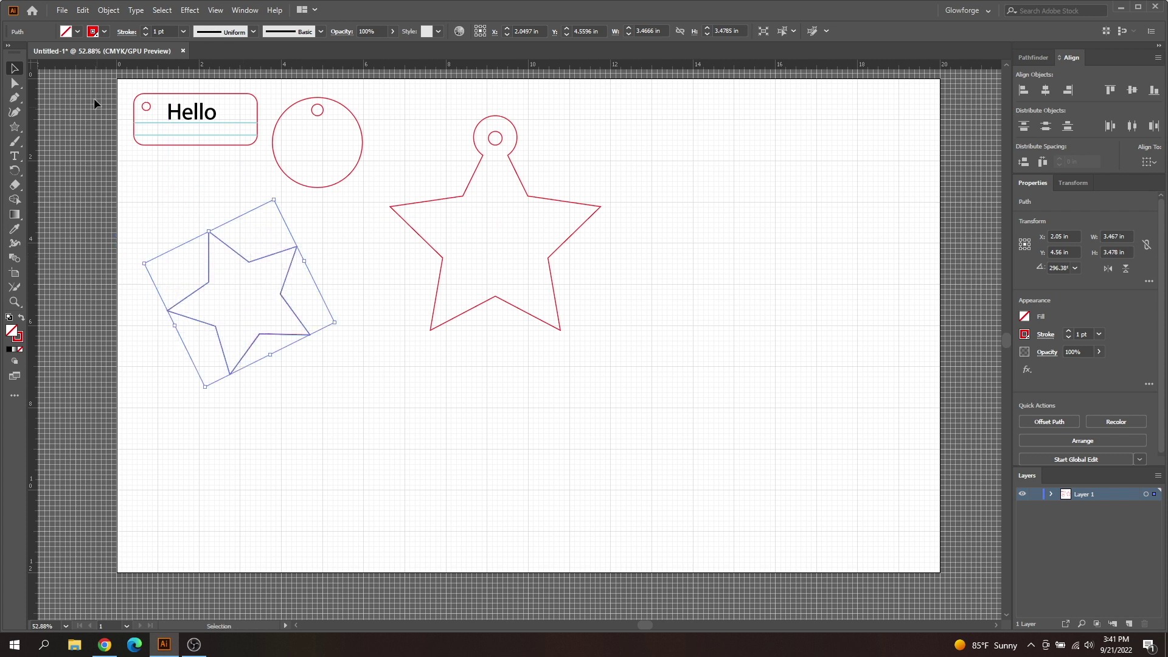
Give the new star a cyan outline and rotate it to about 296°.
left_click(95, 37)
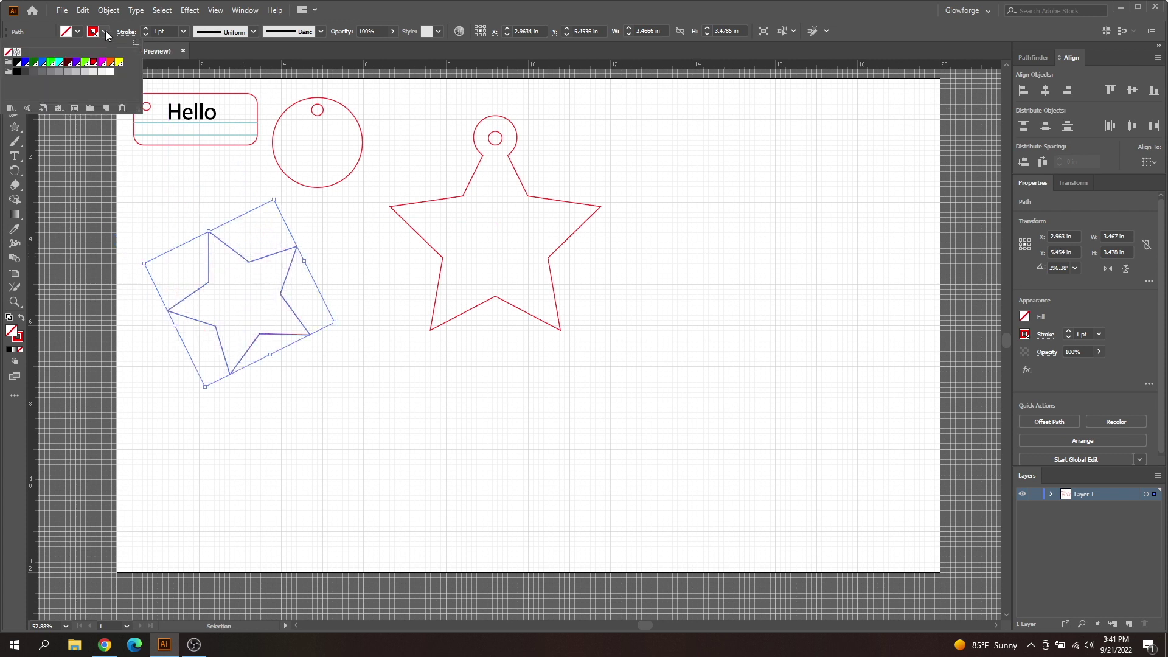
left_click(59, 61)
left_click(290, 262)
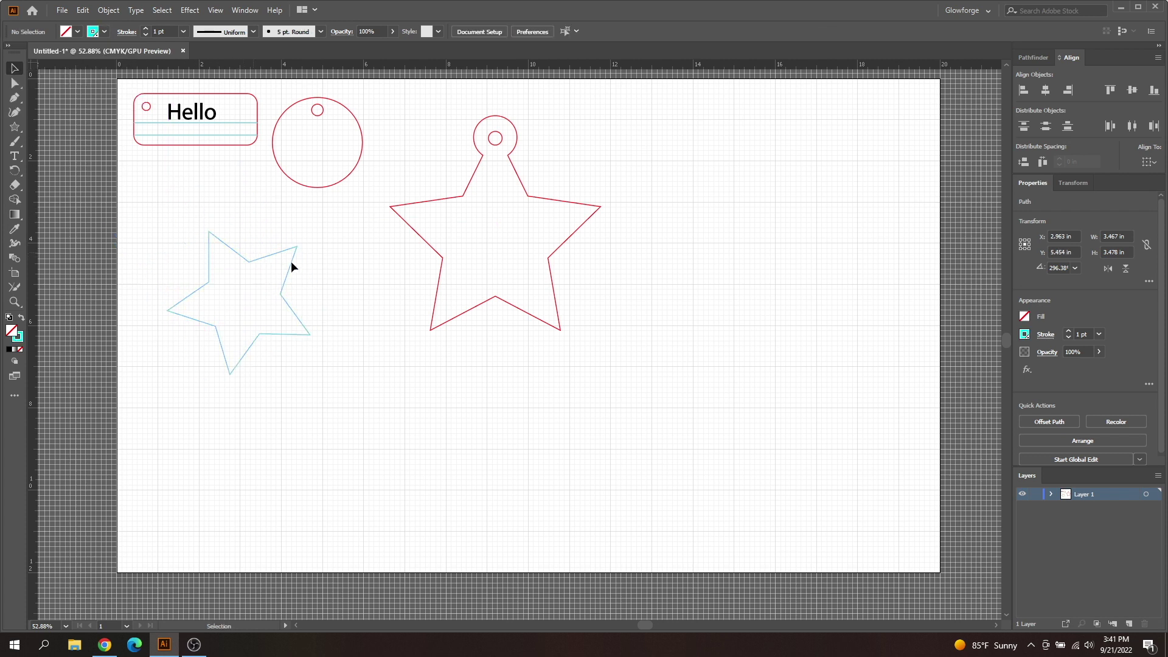
left_click(272, 259)
left_click_drag(299, 208, 193, 230)
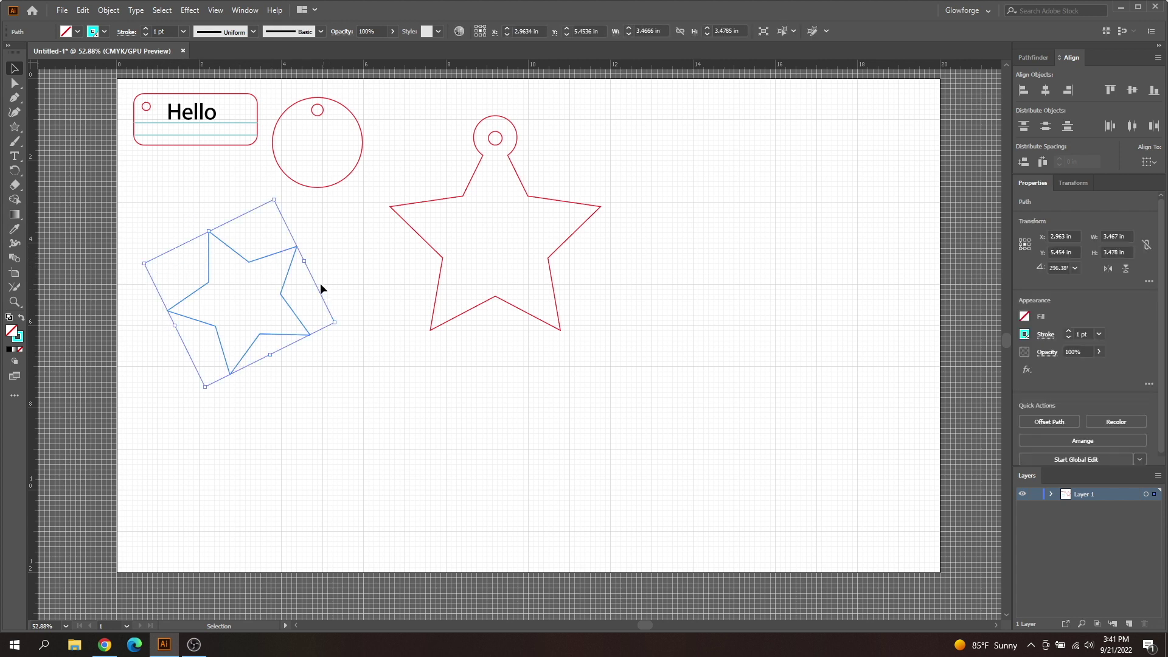
Add an Offset Path outline around the cyan star, undoing an accidental enlargement.
left_click(110, 10)
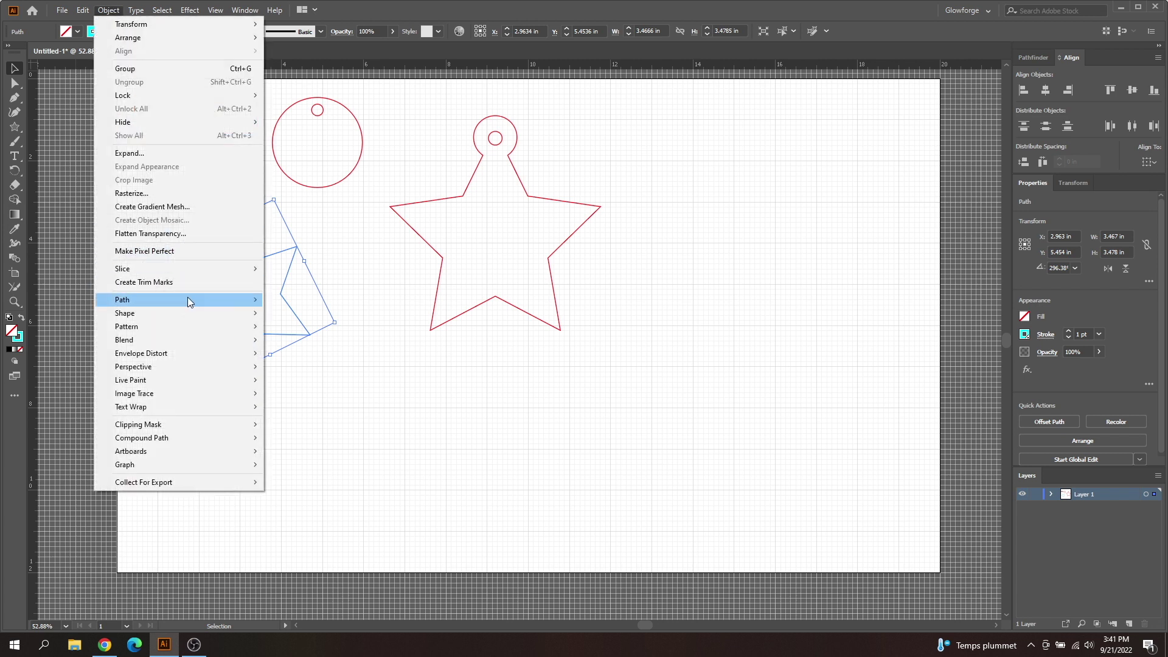
mouse_move(187, 297)
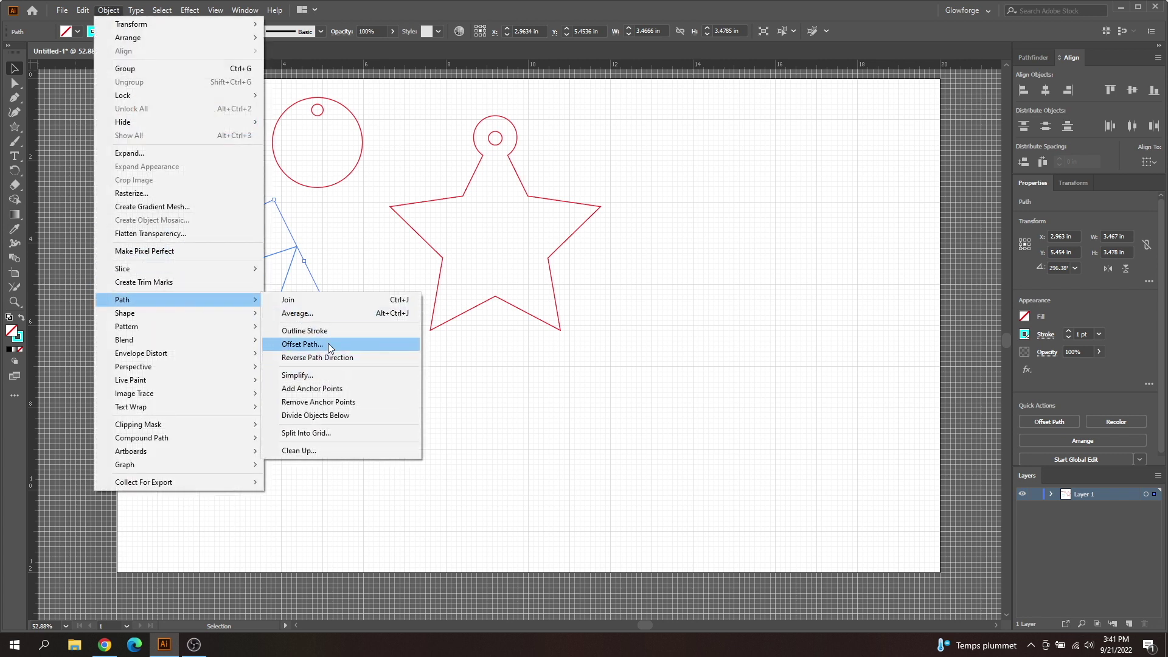
left_click(302, 344)
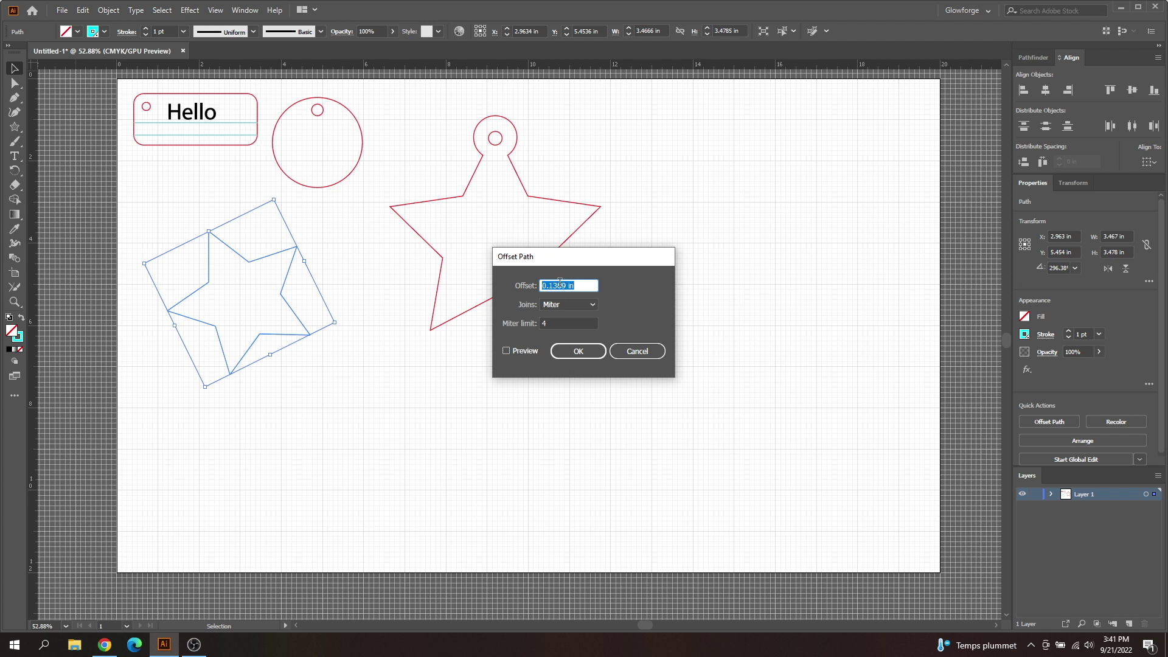
left_click(577, 352)
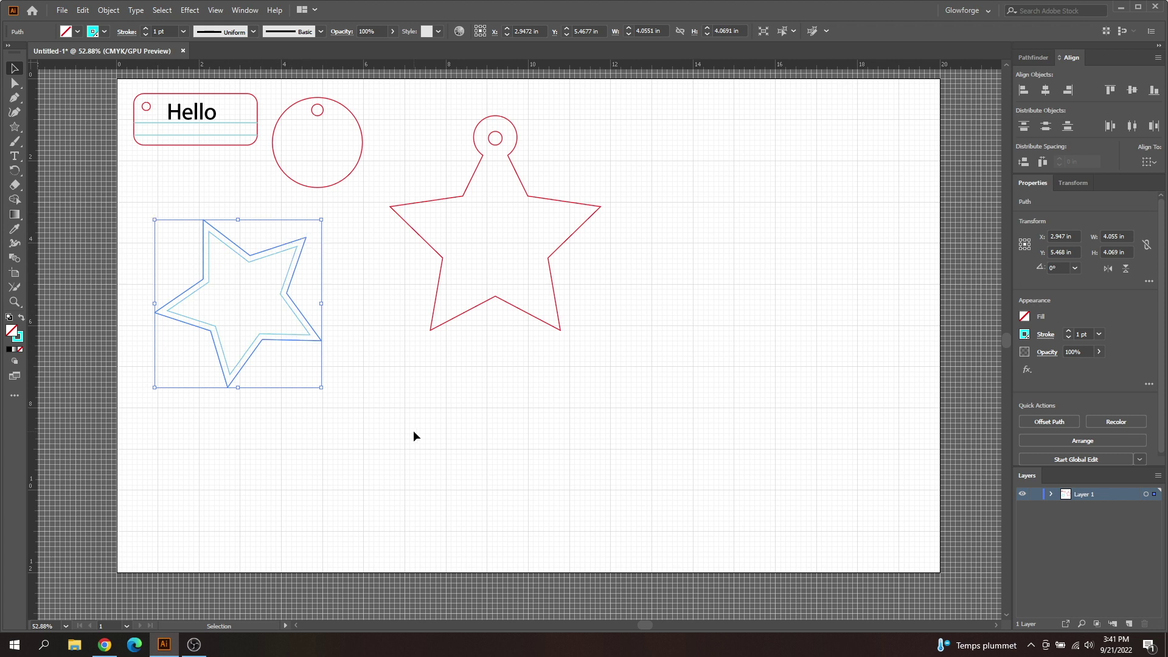
left_click_drag(319, 390, 349, 416)
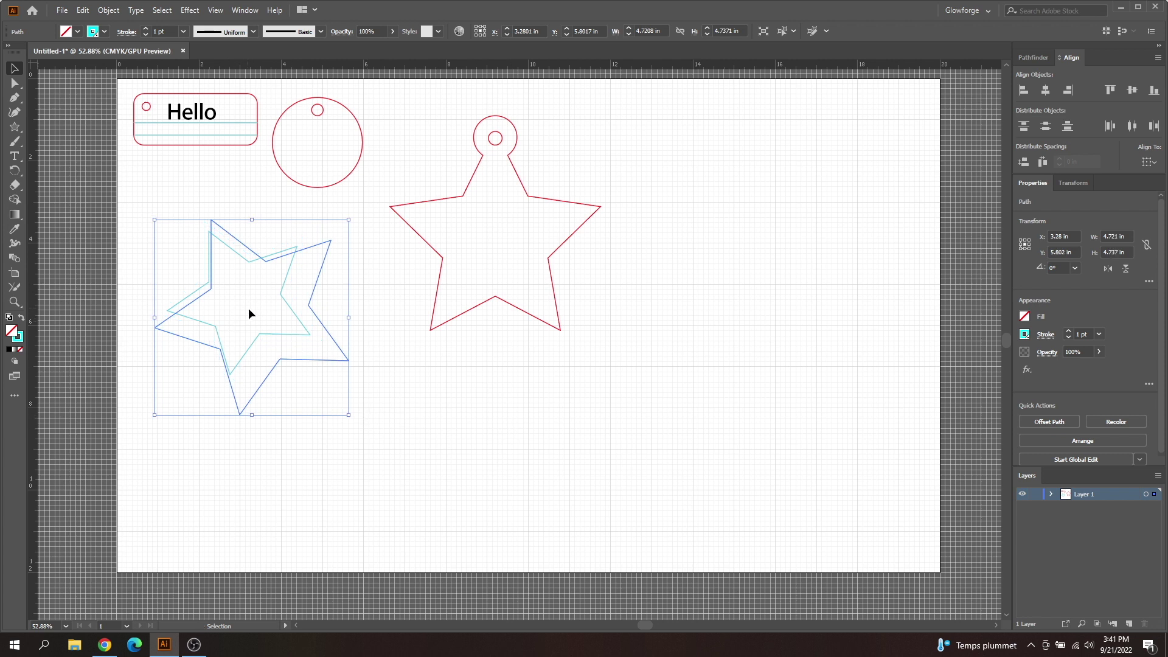
key("ctrl+z")
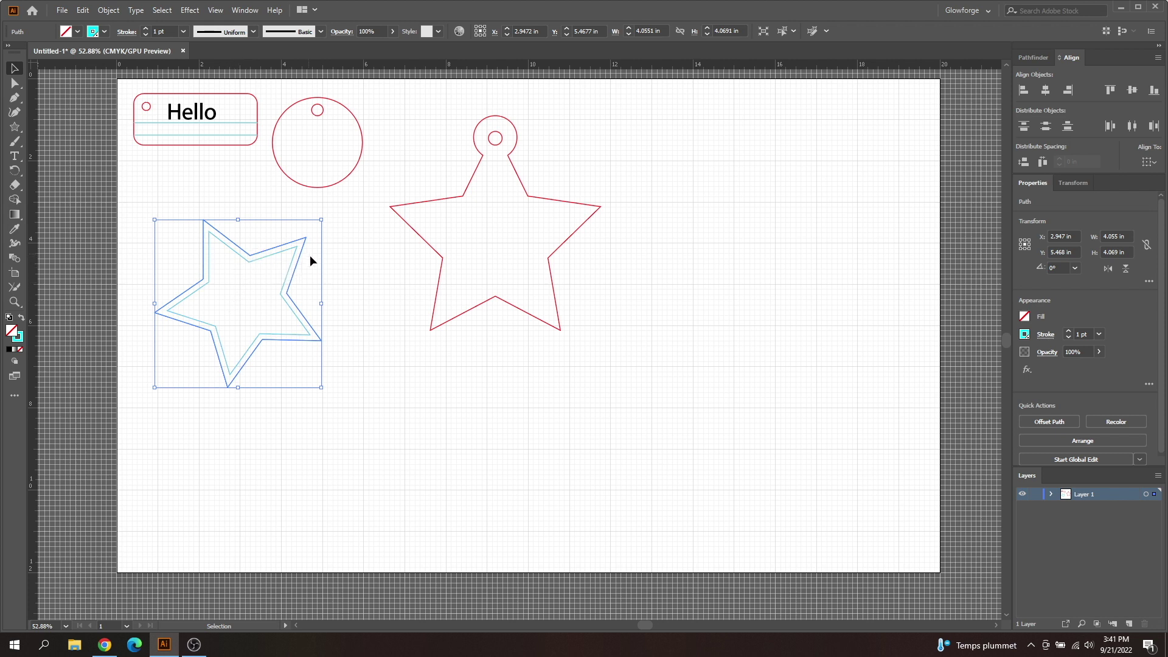
Make the outer offset star's outline red.
left_click(334, 273)
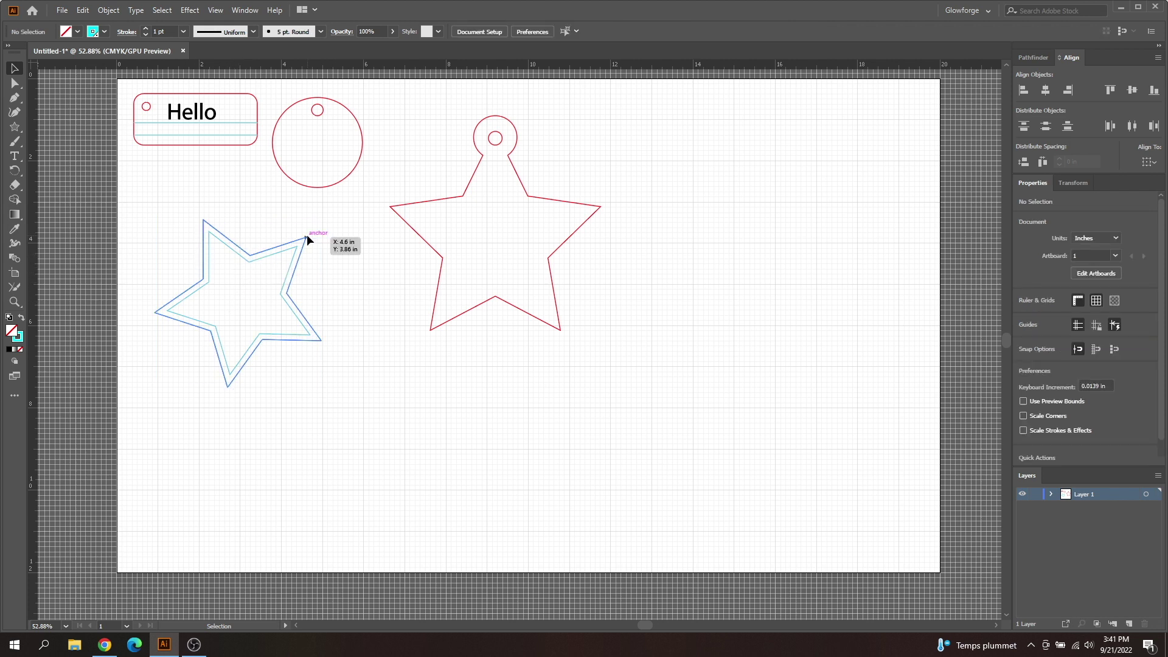
left_click(307, 235)
left_click(106, 32)
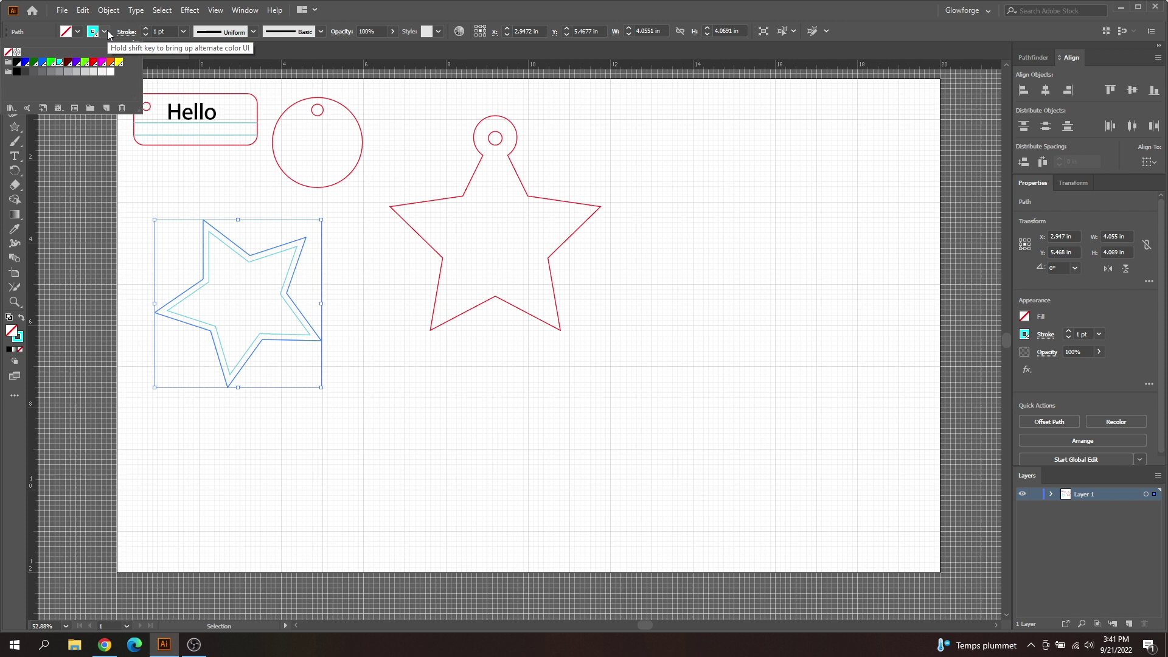
left_click(93, 61)
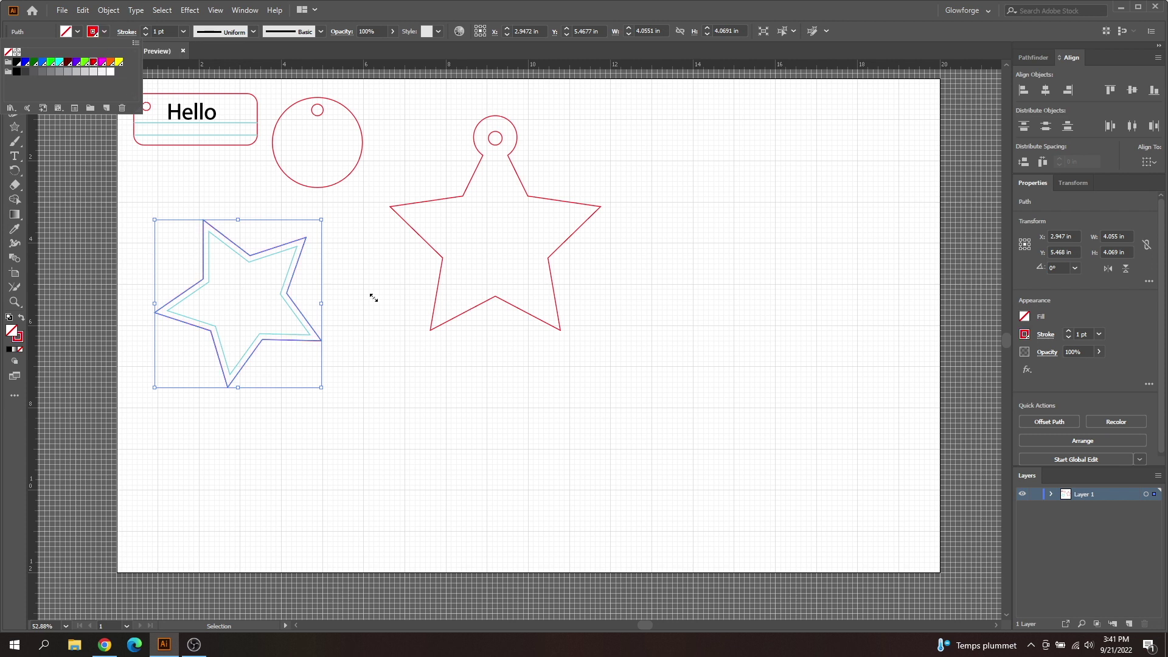
key("Escape")
key("a")
left_click(344, 265)
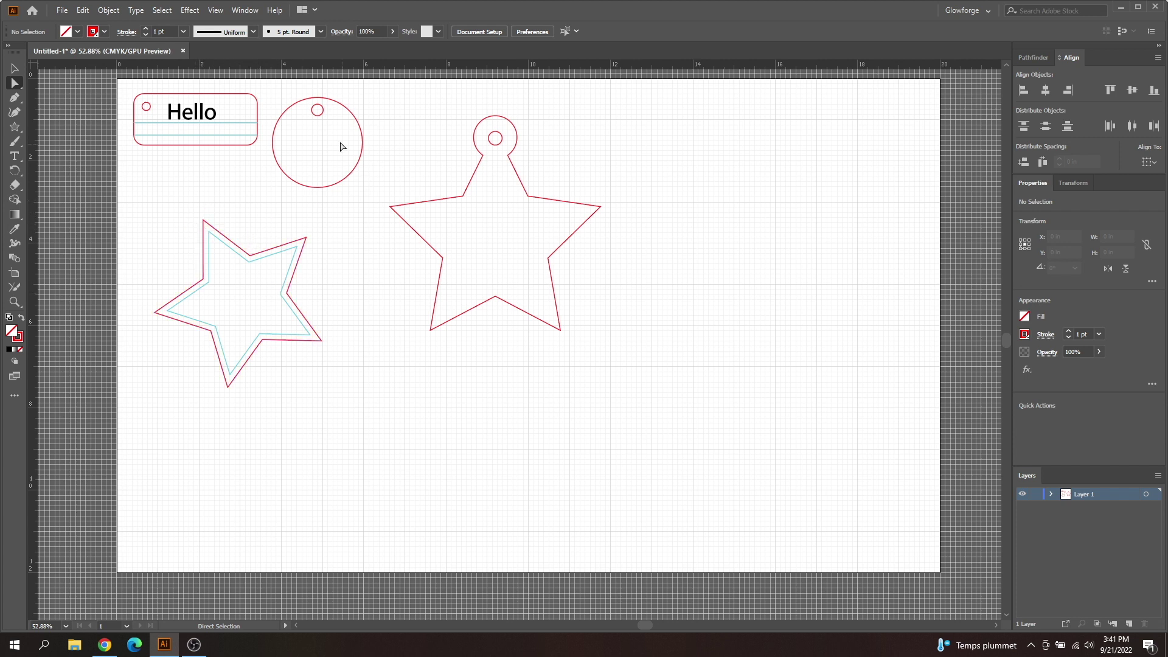
Draw a 0.28 in hole circle inside the star's upper point and nudge it slightly right.
left_click(14, 128)
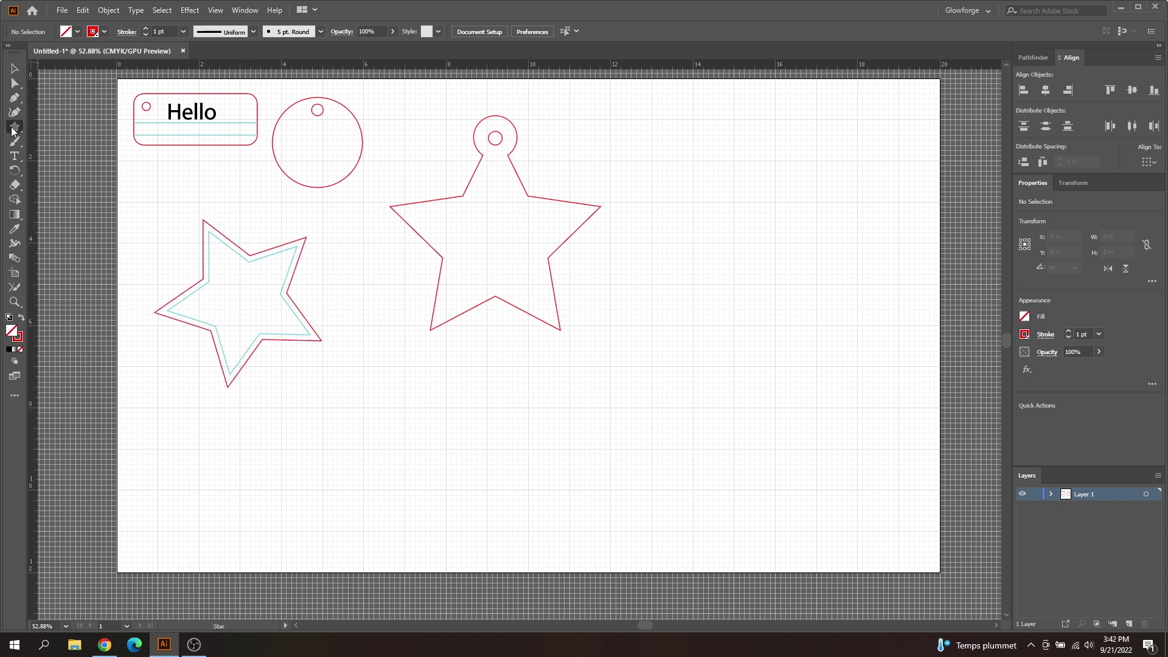
left_click_drag(12, 131, 49, 140)
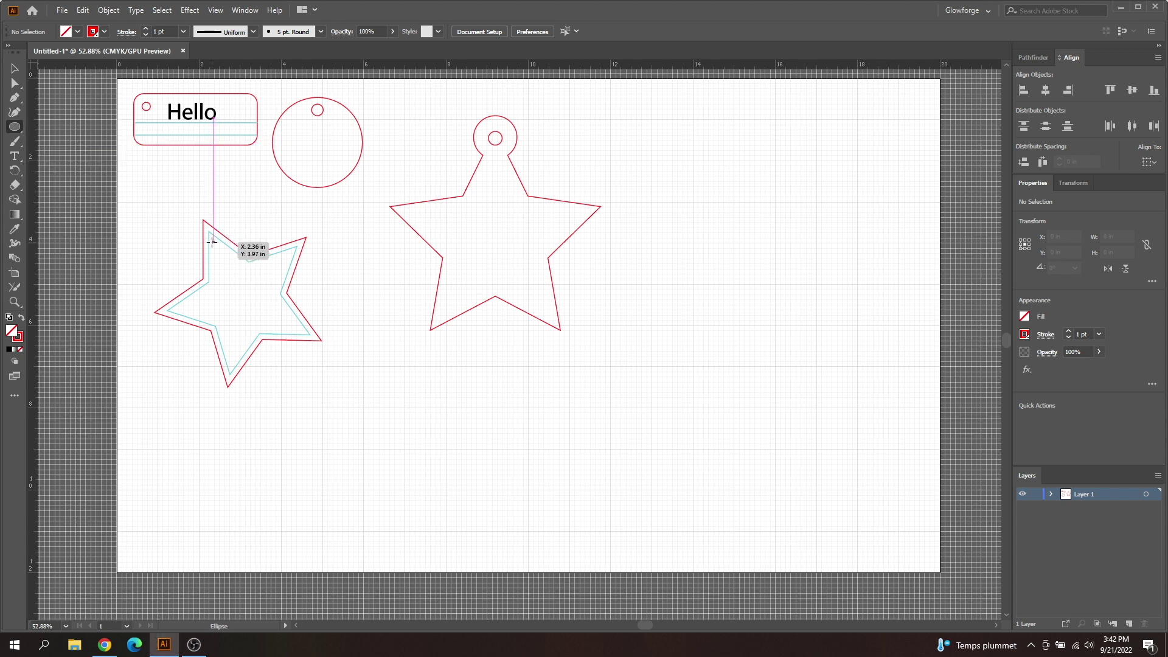
left_click_drag(212, 242, 227, 258)
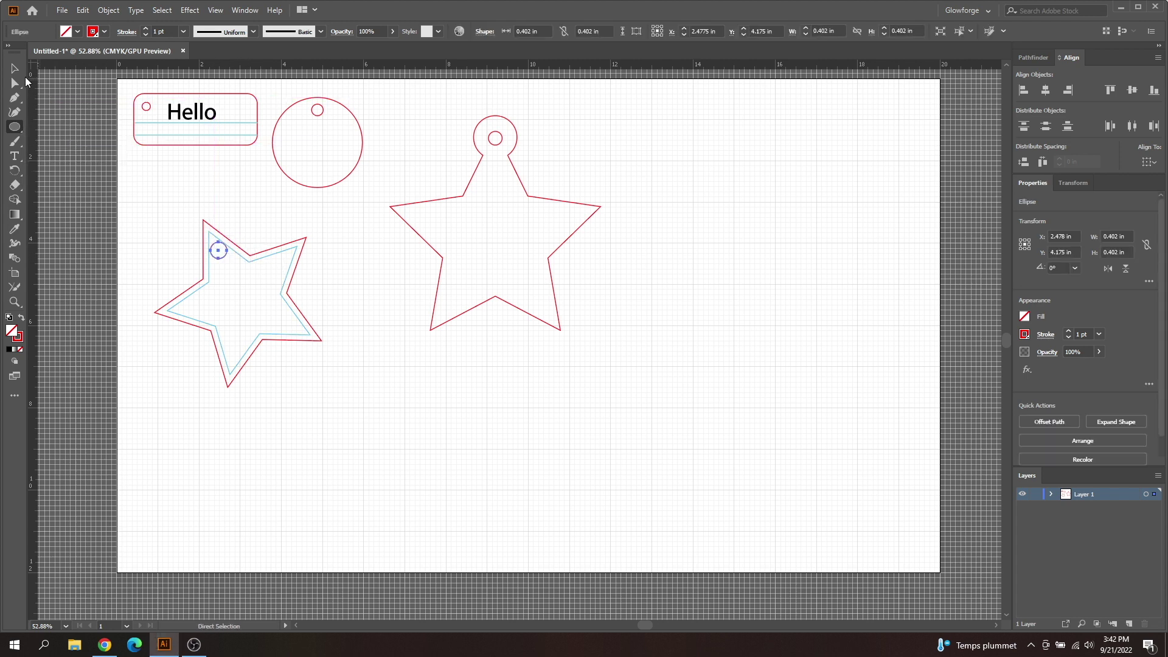
key("v")
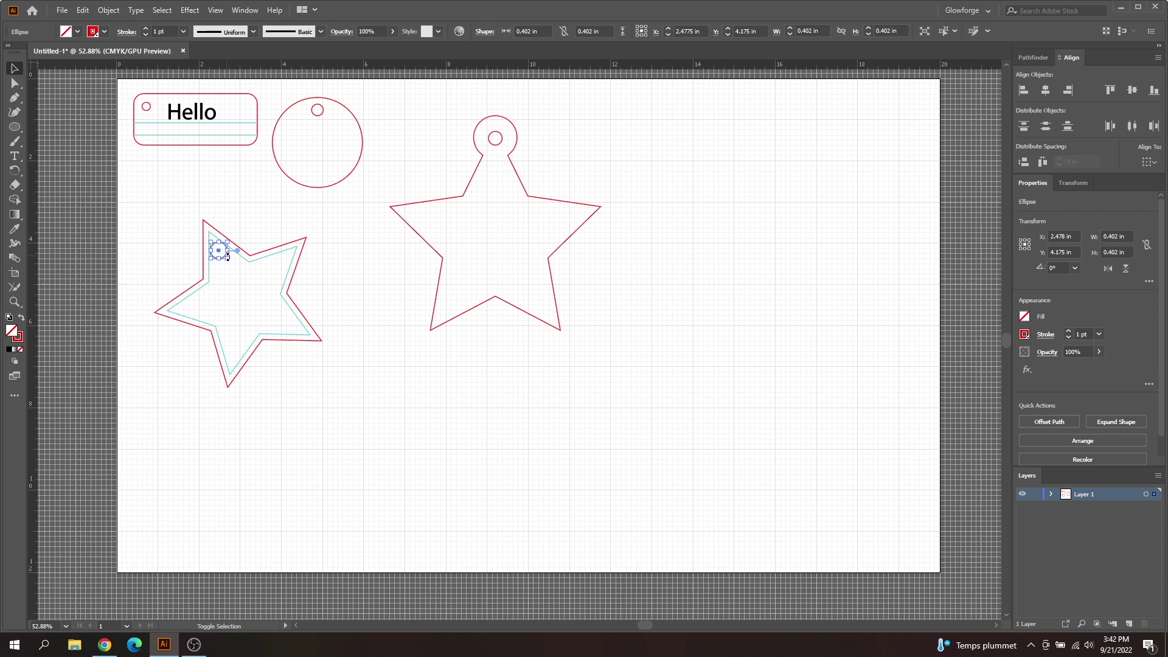
left_click_drag(227, 255, 223, 266)
left_click(221, 261)
left_click(219, 258)
left_click_drag(221, 264, 218, 254)
left_click(230, 266)
key("Right")
key("Right")
key("Right")
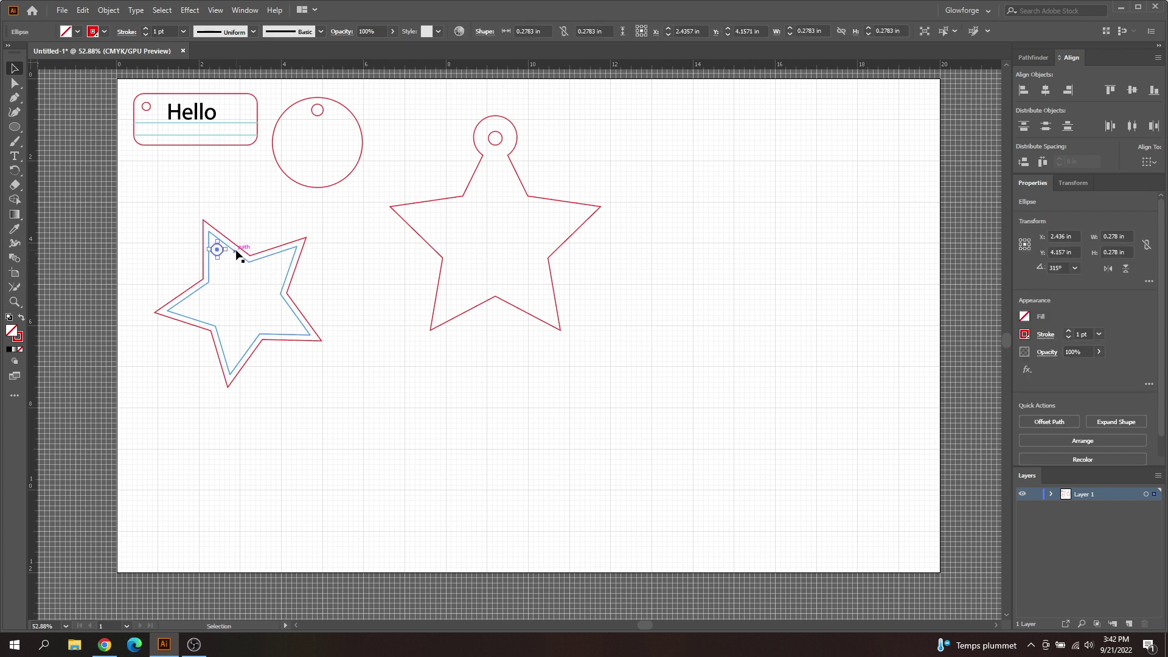
left_click(333, 372)
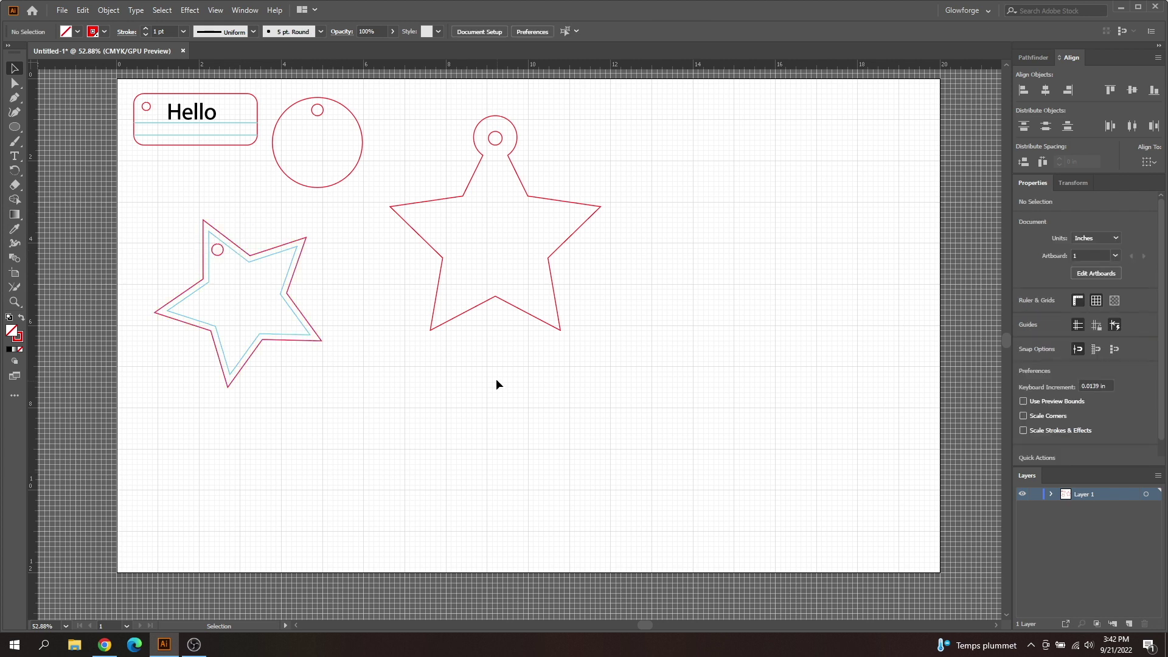